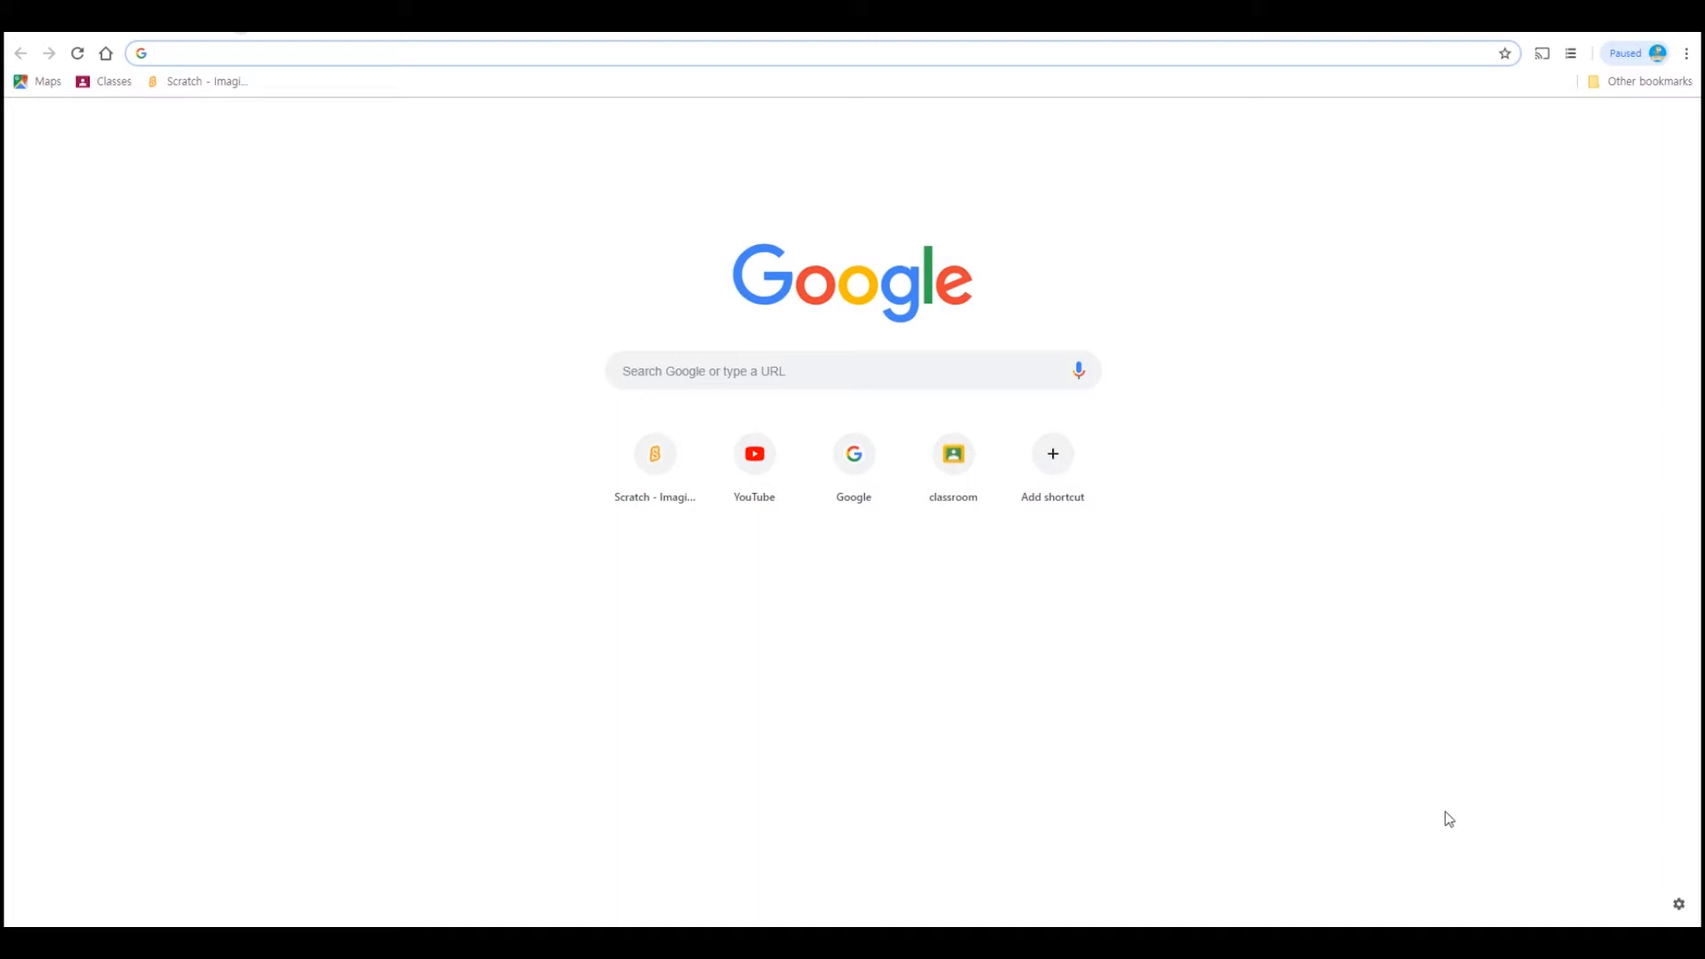
# - Open the Scratch website from the saved shortcut and reconnect the computer to the wireless network
pyautogui.click(680, 493)
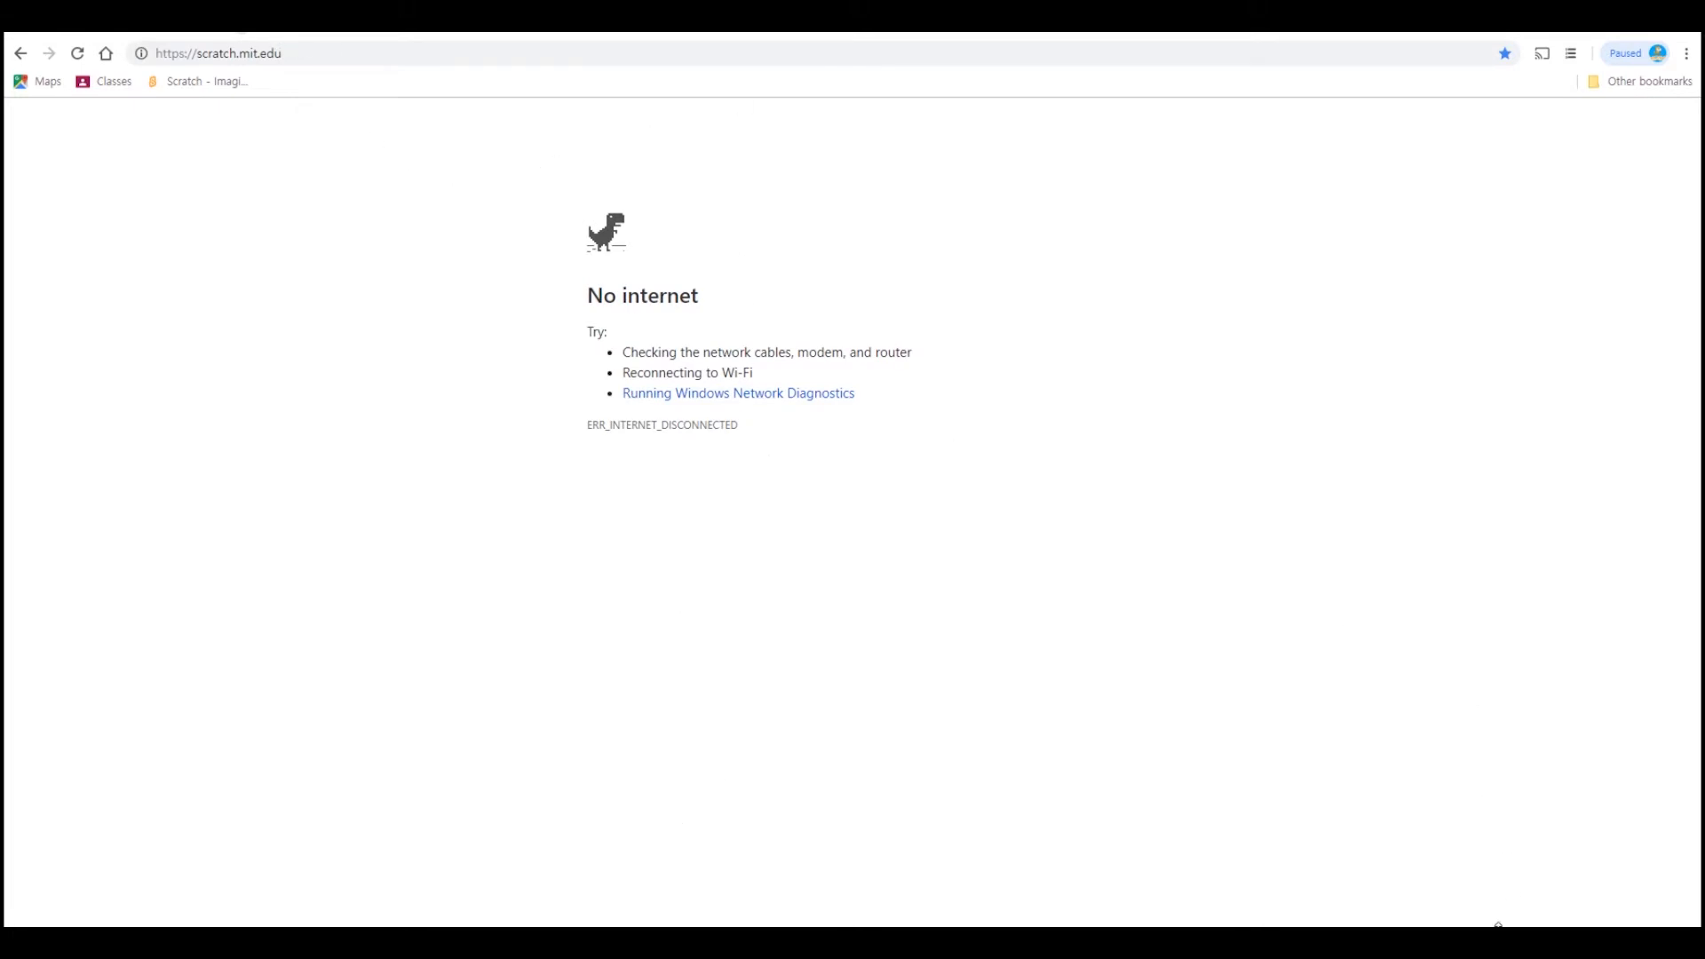
pyautogui.click(1515, 941)
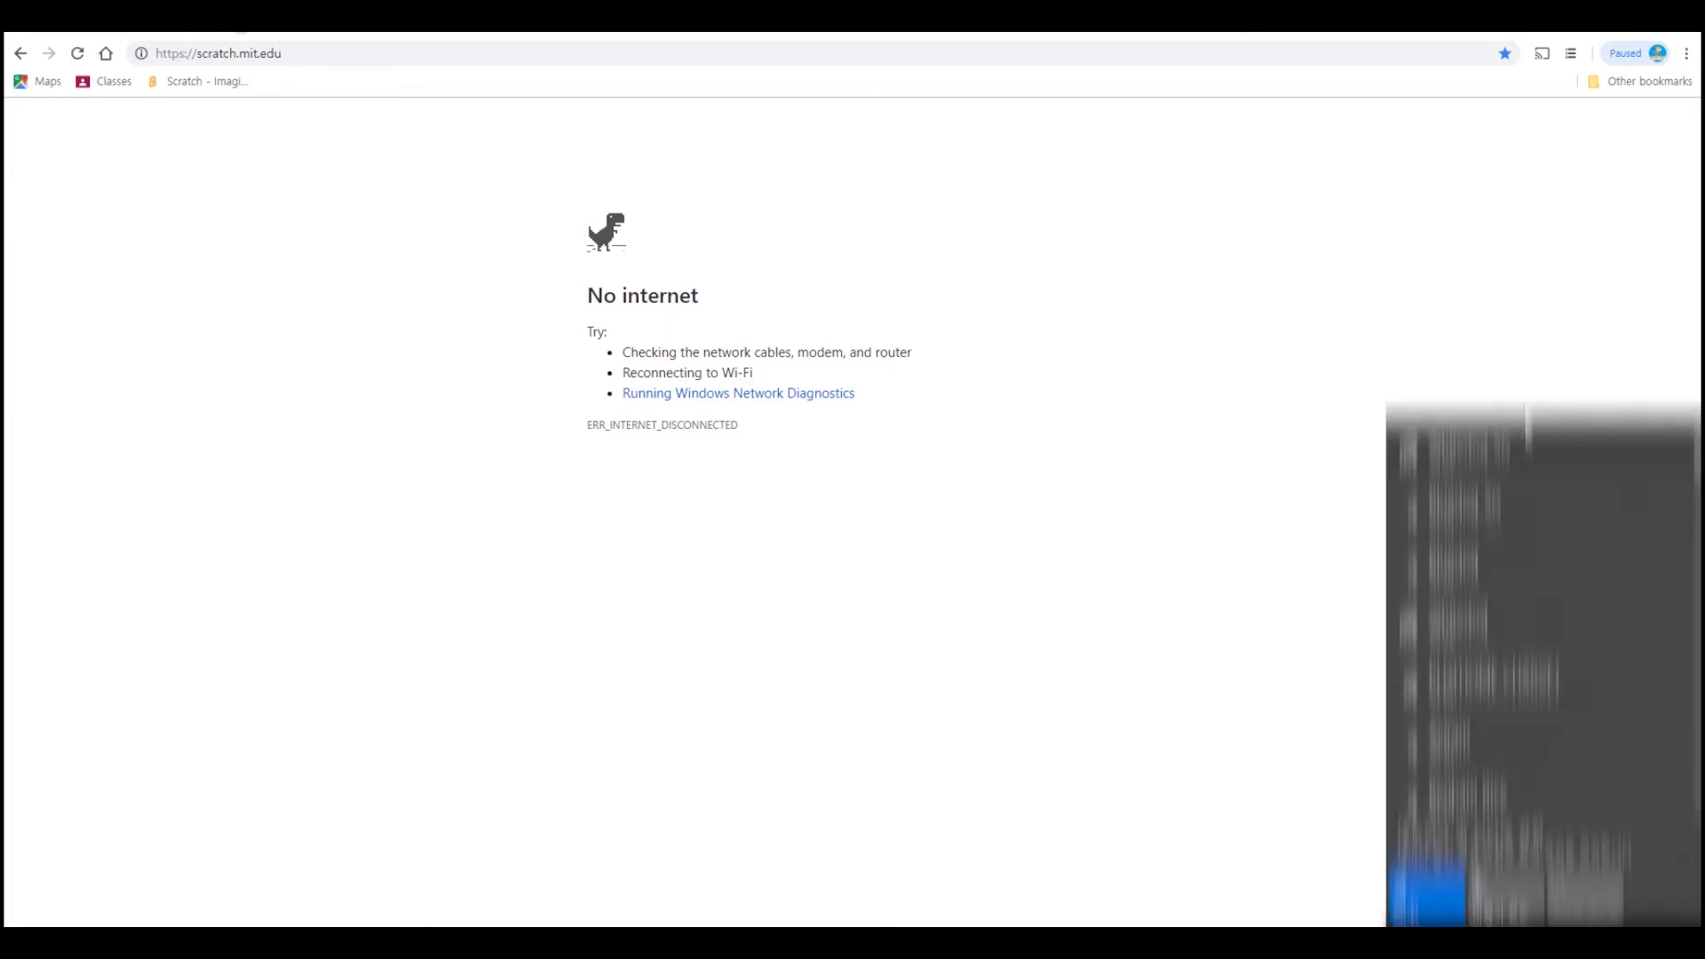
pyautogui.click(1508, 454)
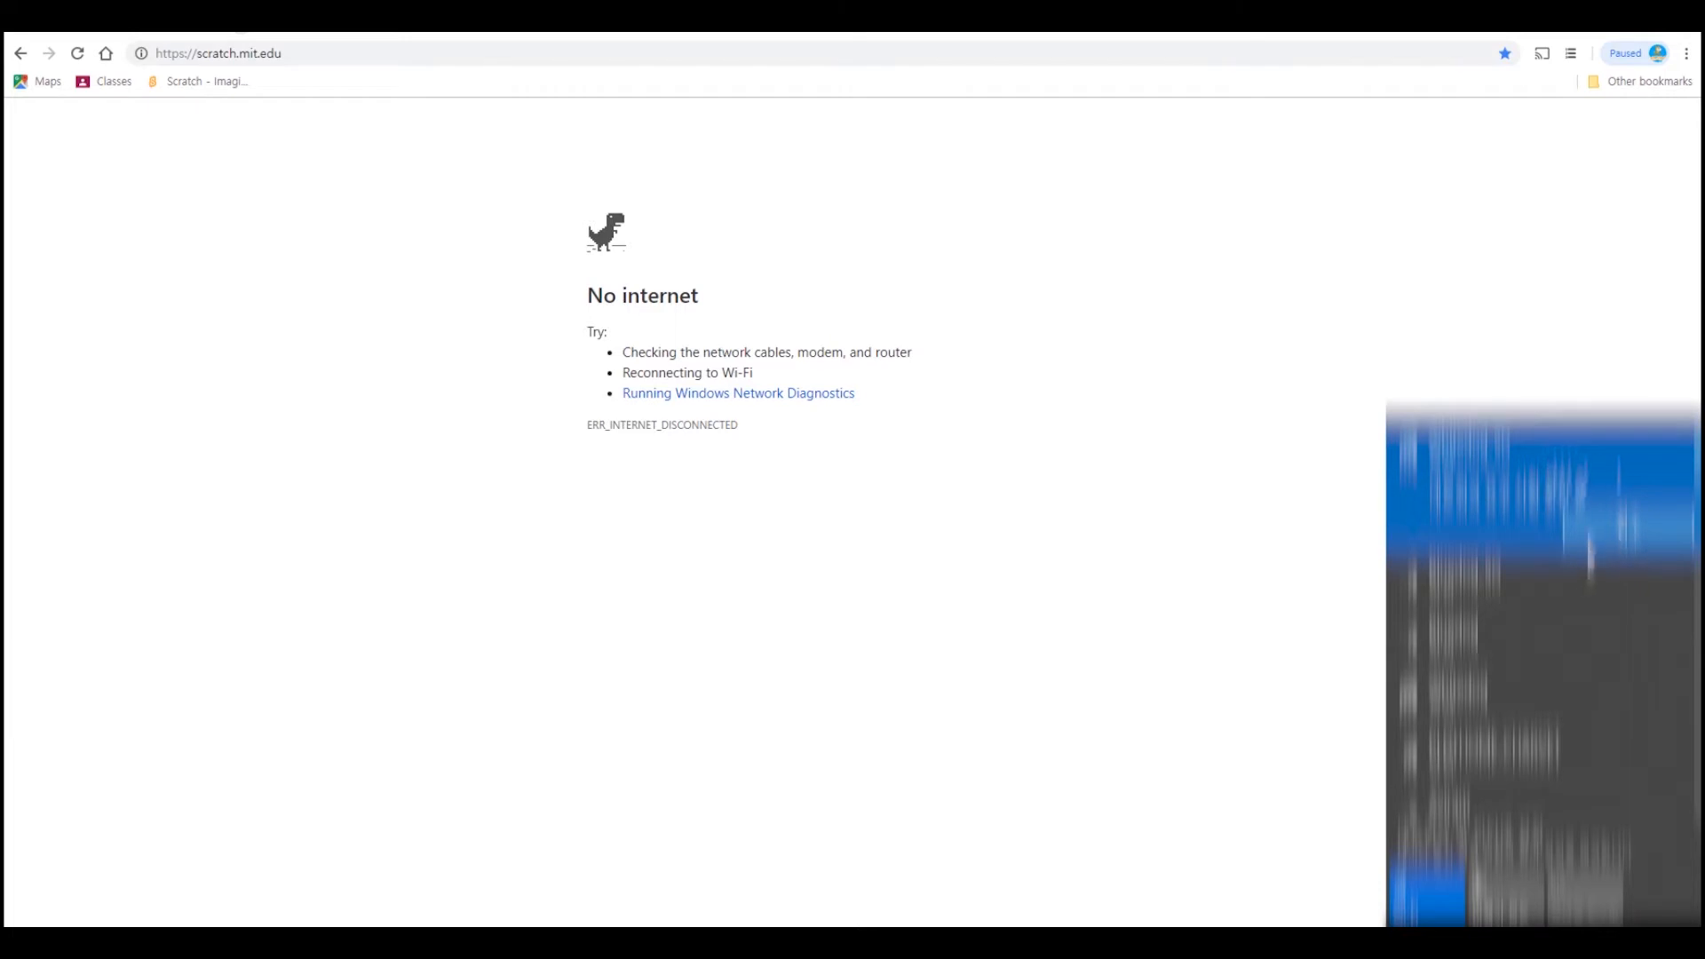
pyautogui.click(1269, 607)
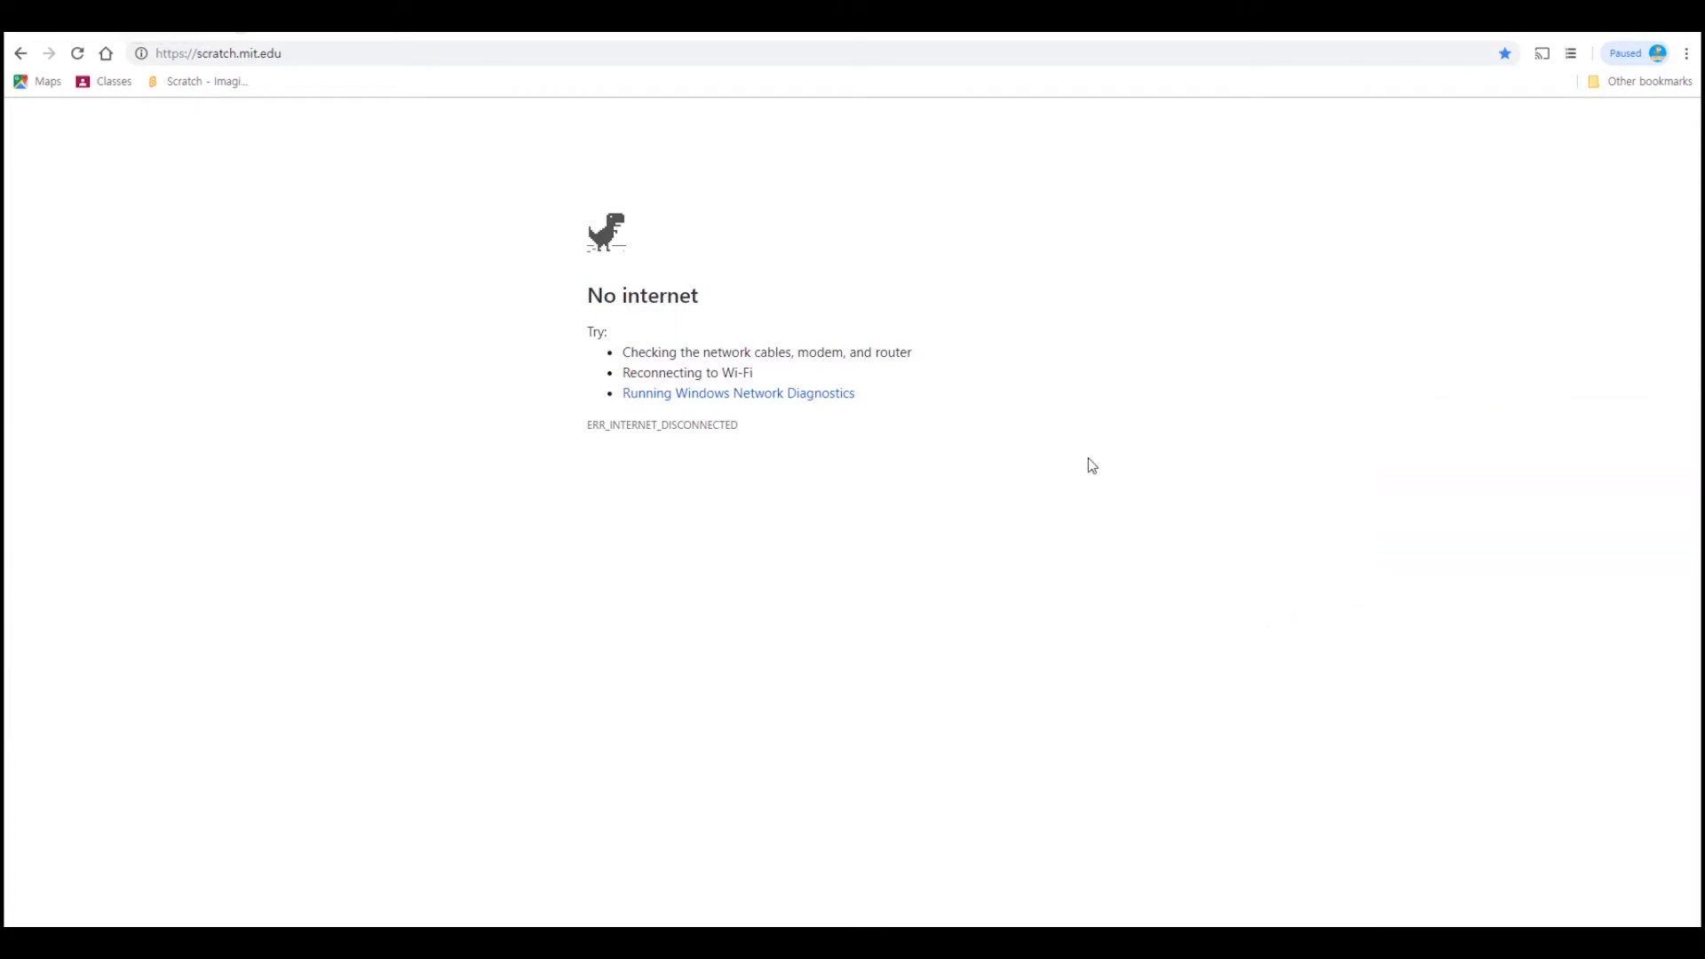
# - Go to scratch.mit.edu/scratch2download and jump to the Other Versions of Scratch section
pyautogui.click(306, 51)
pyautogui.click(309, 51)
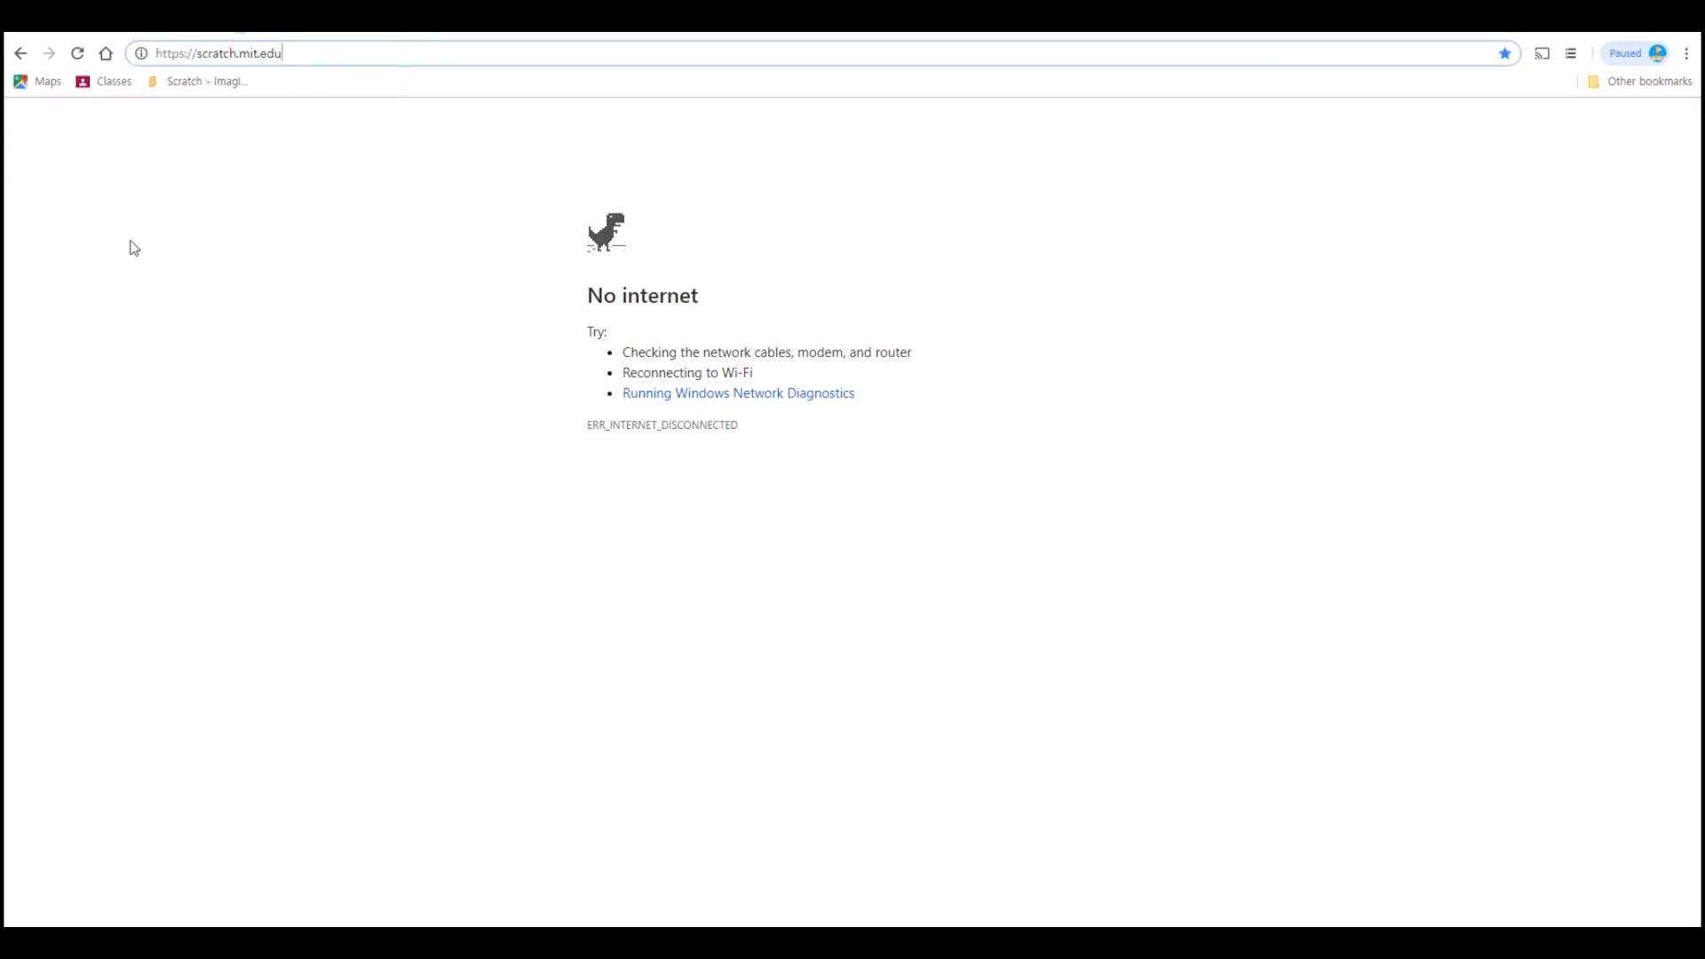
pyautogui.write('/scrat')
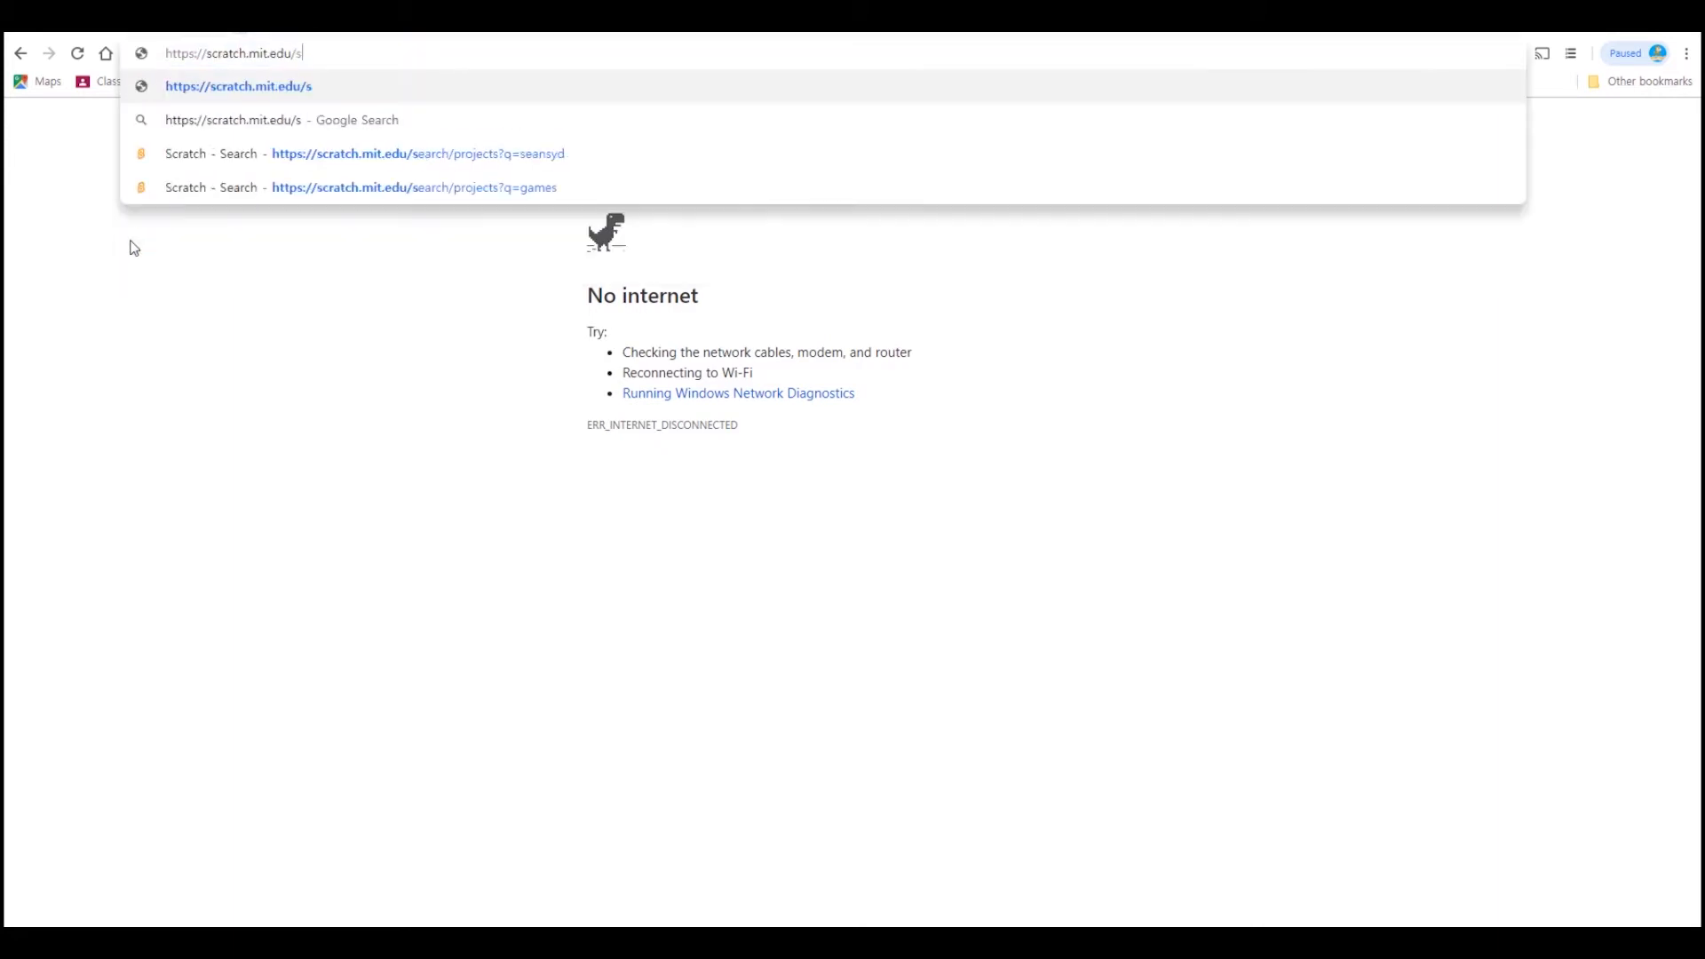
pyautogui.write('c')
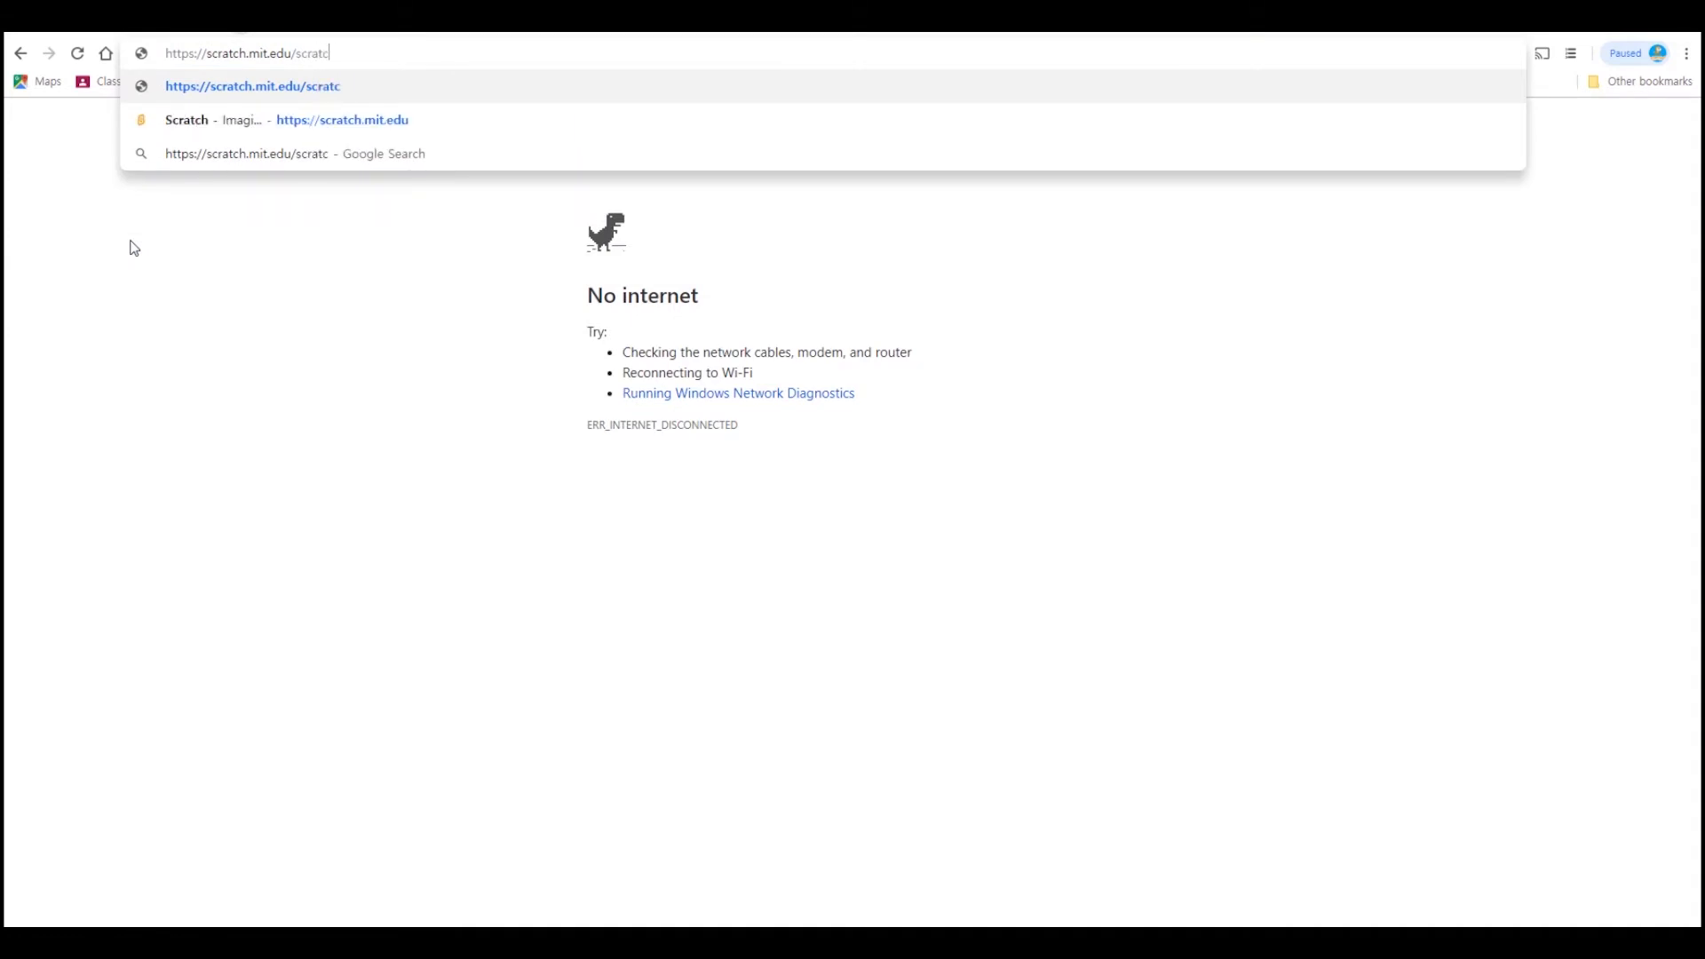
pyautogui.write('h2download')
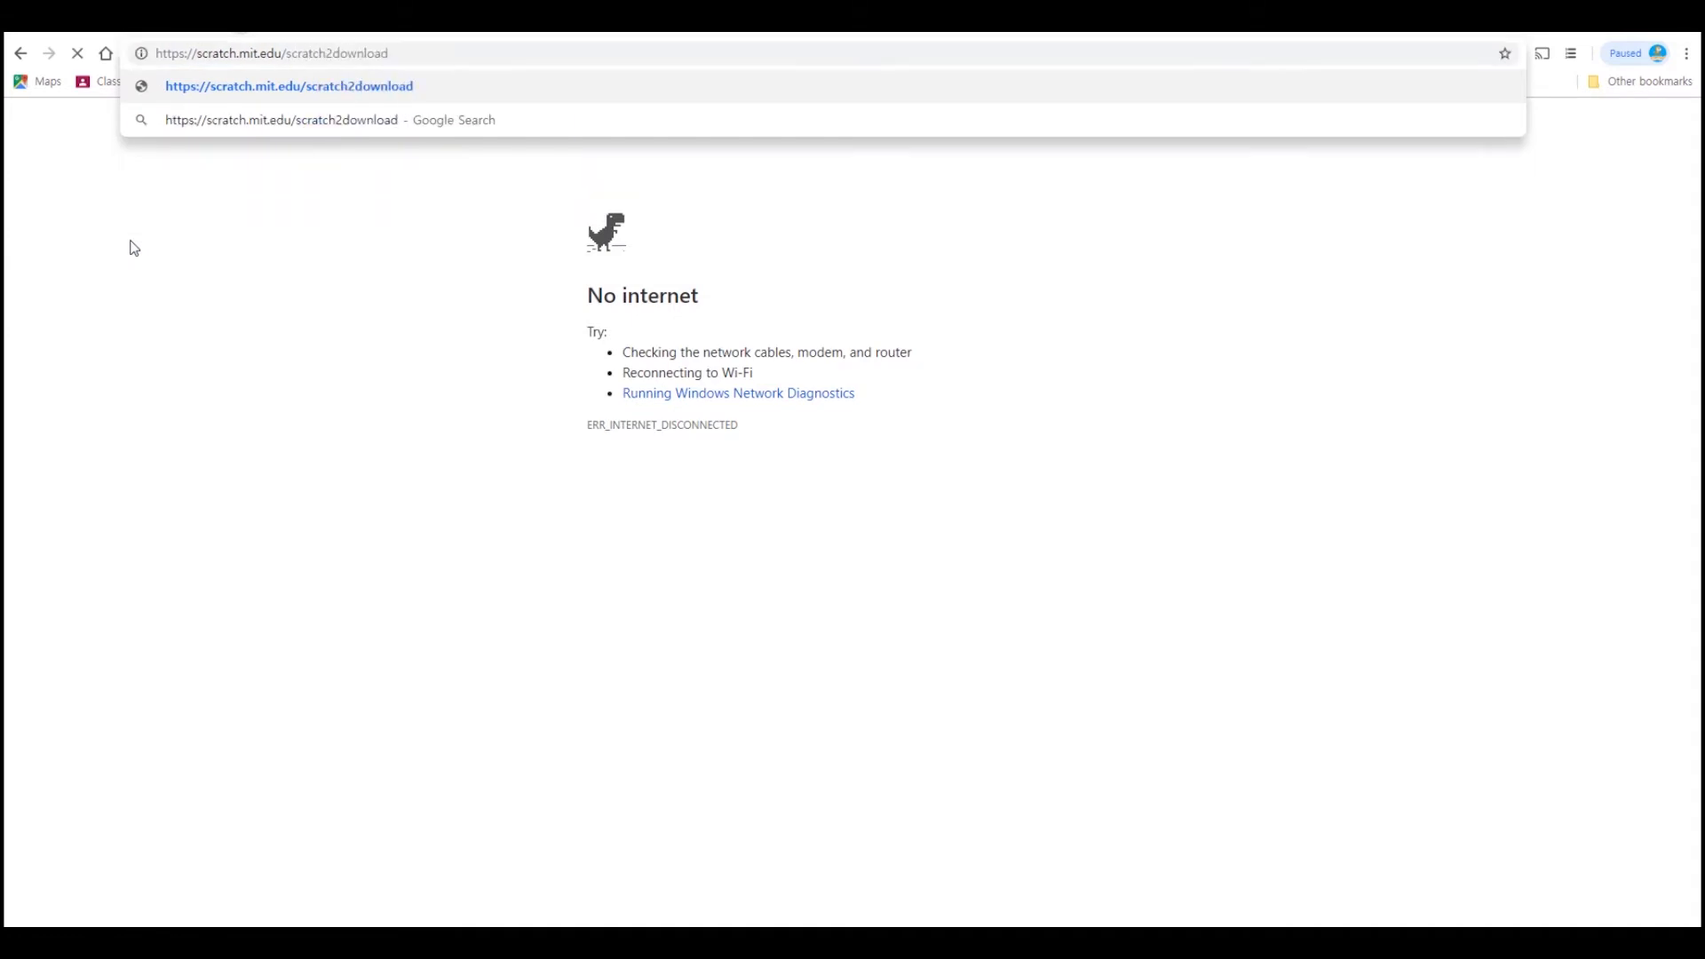
pyautogui.press('Return')
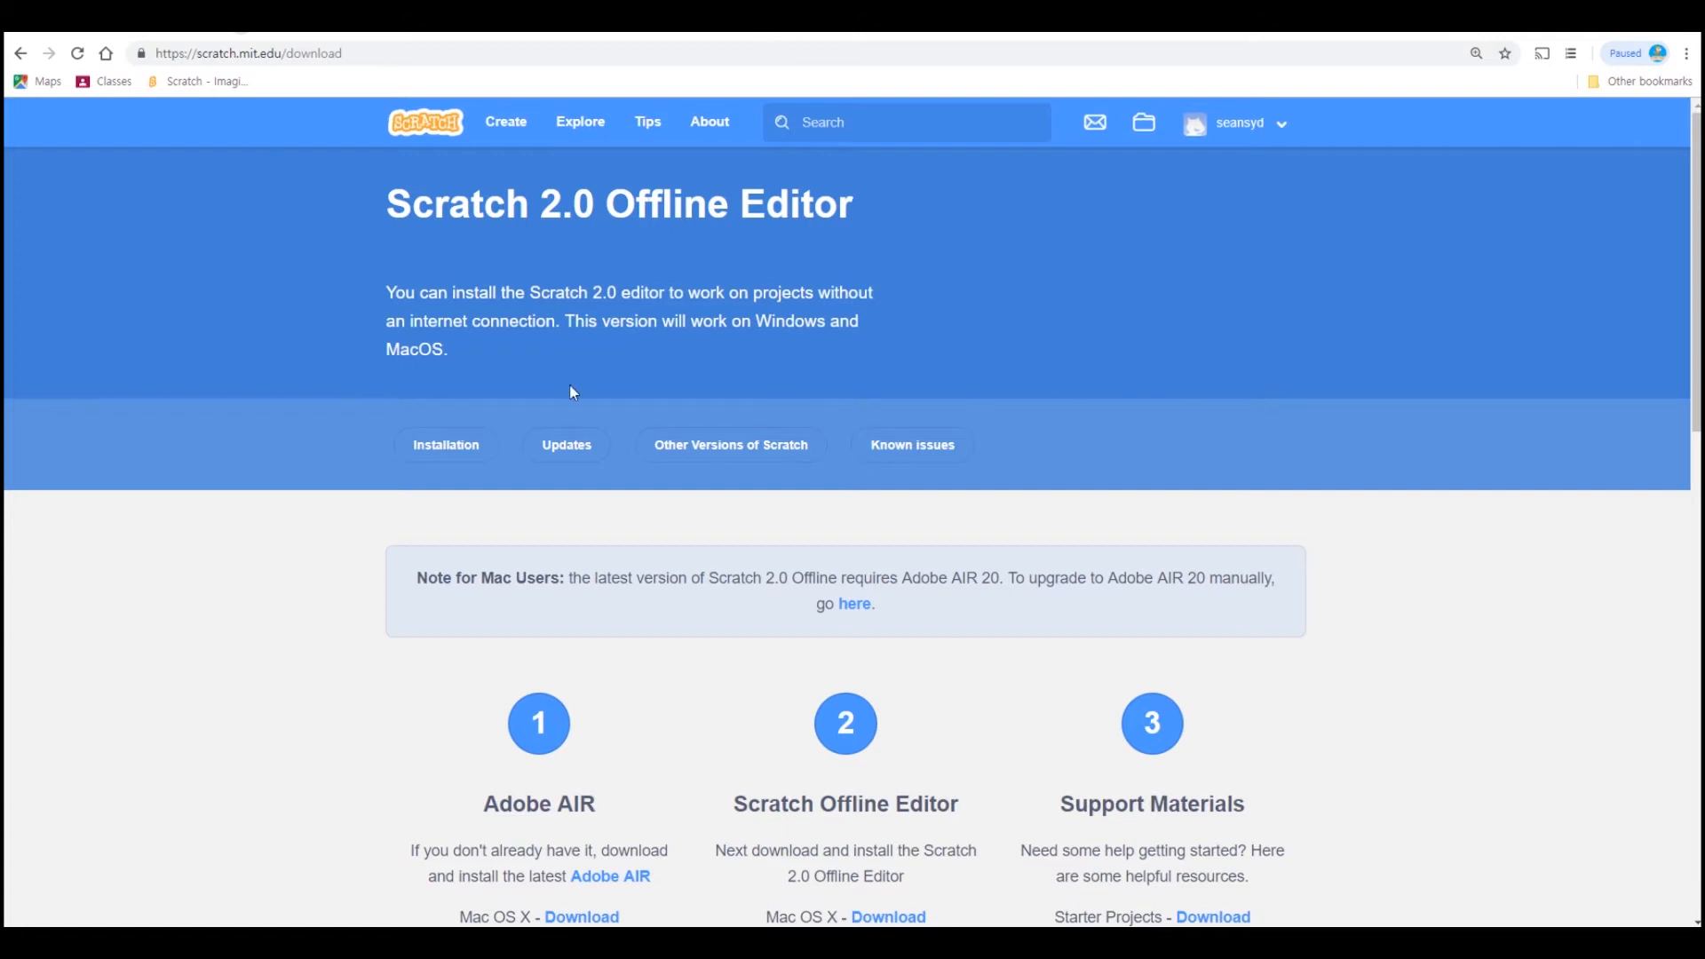
pyautogui.click(780, 450)
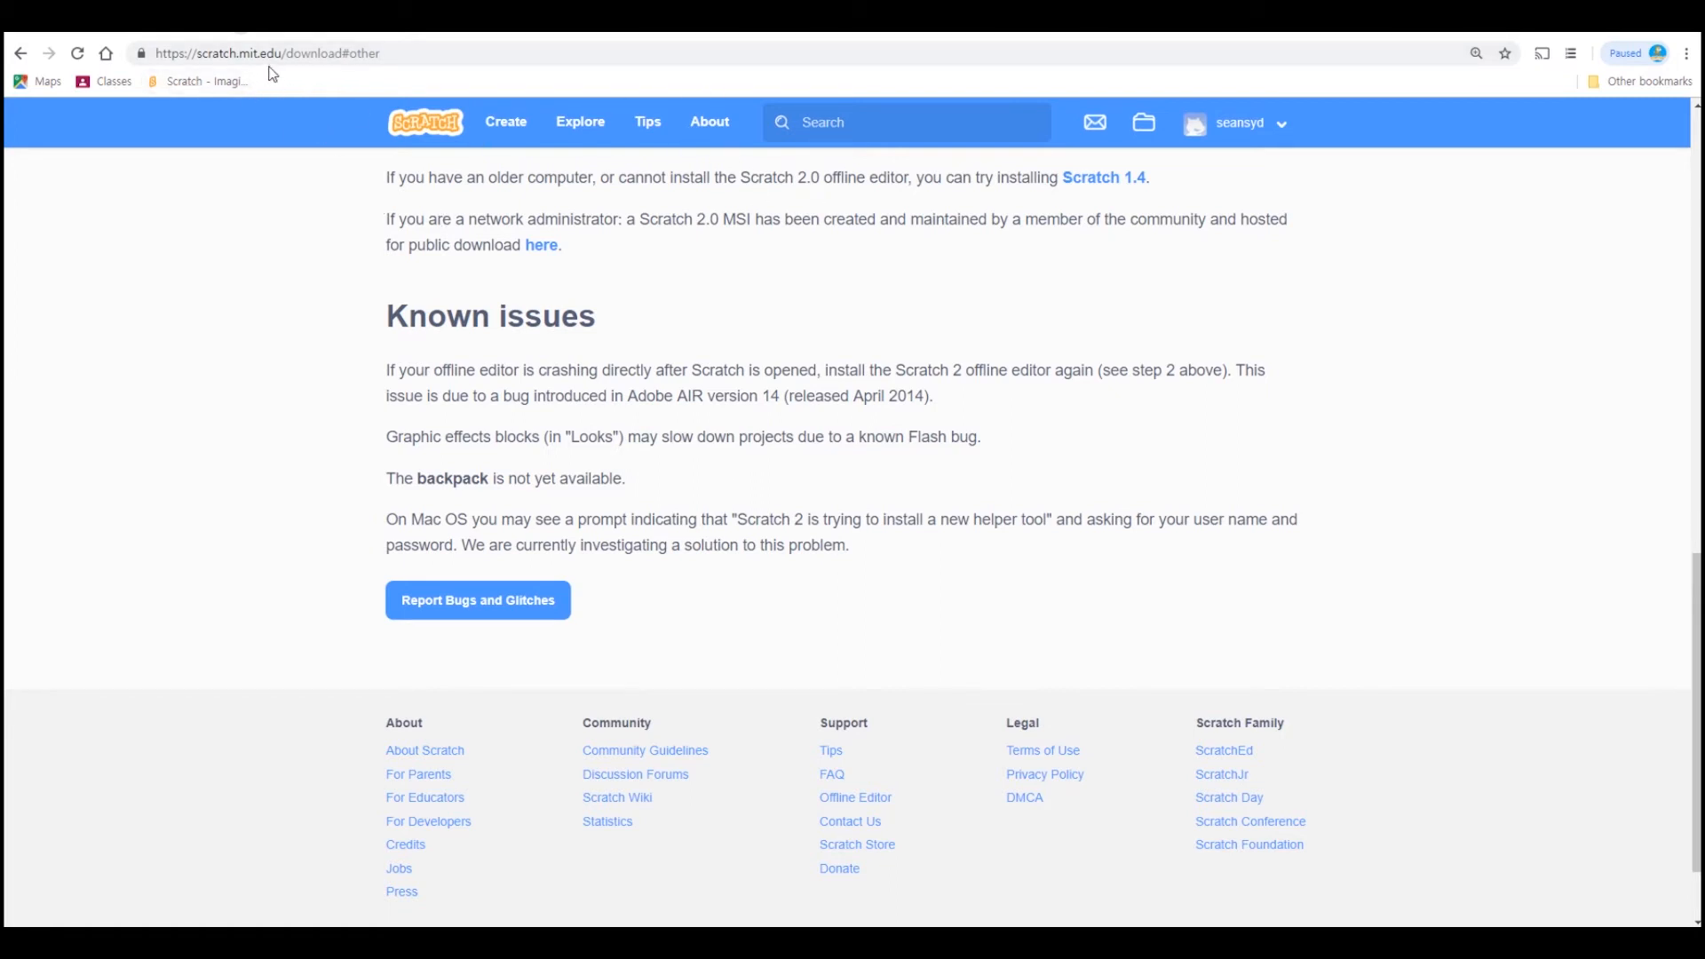
# - Re-enter the address scratch.mit.edu/scratch2download and review the Adobe AIR, Scratch Offline Editor and Support Materials downloads
pyautogui.click(451, 50)
pyautogui.click(452, 48)
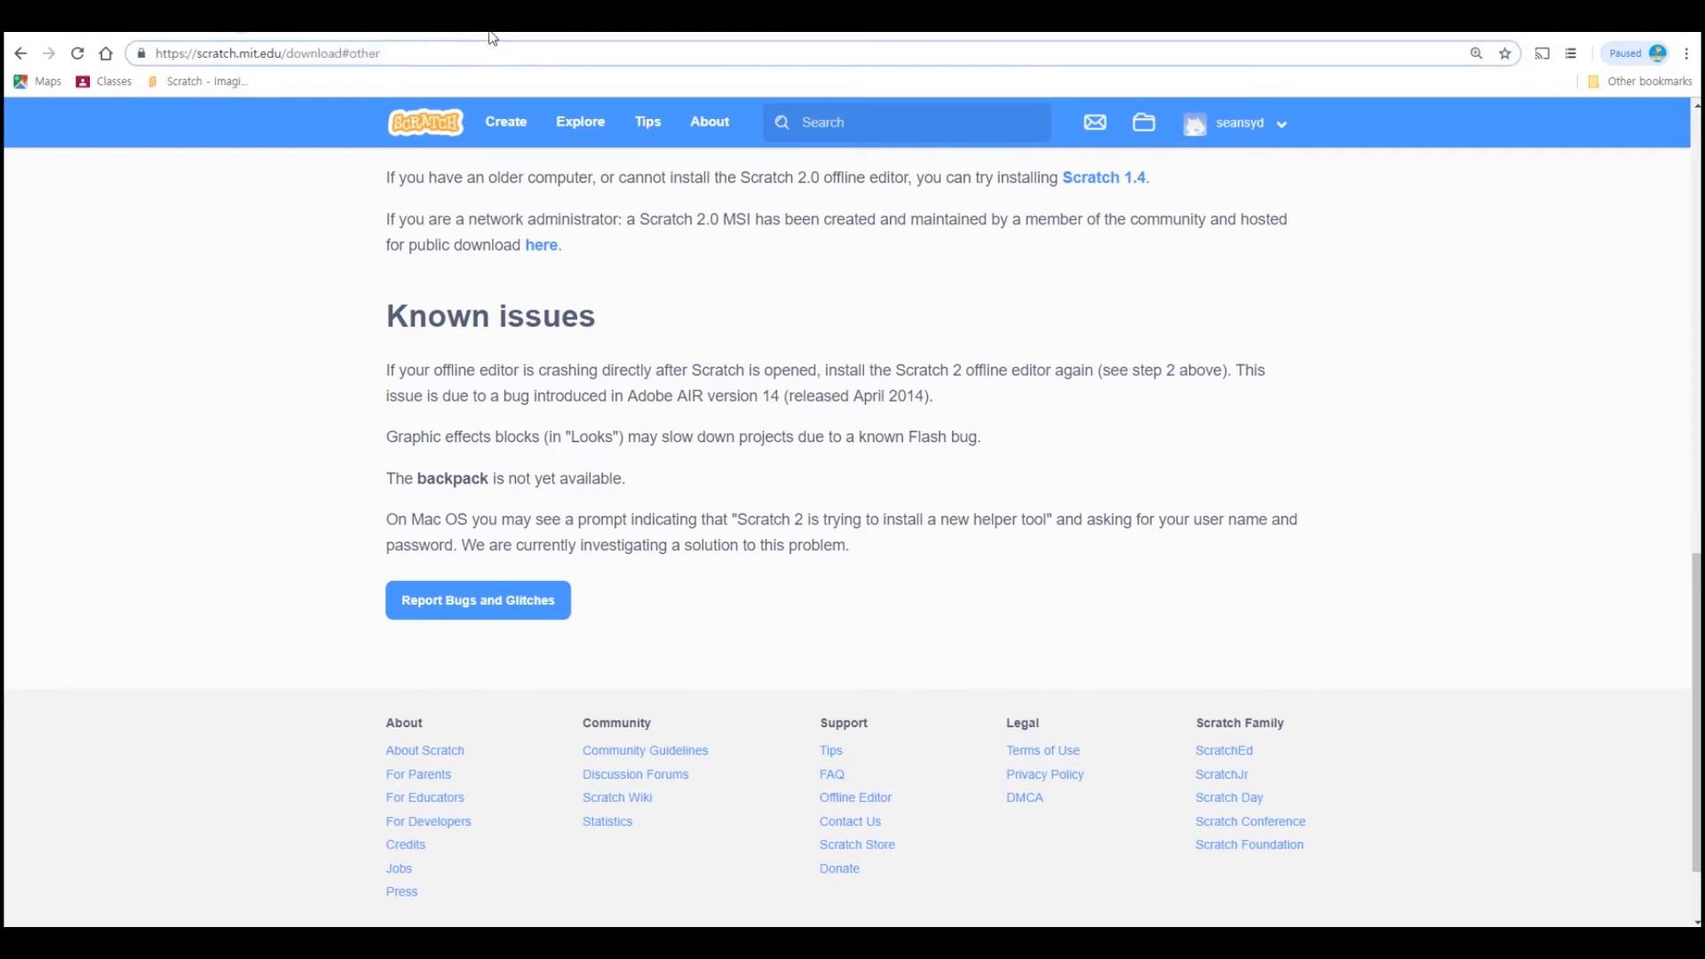
pyautogui.press('BackSpace')
pyautogui.press('BackSpace')
pyautogui.press('BackSpace')
pyautogui.press('BackSpace')
pyautogui.press('BackSpace')
pyautogui.press('BackSpace')
pyautogui.press('BackSpace')
pyautogui.press('BackSpace')
pyautogui.press('BackSpace')
pyautogui.press('BackSpace')
pyautogui.press('BackSpace')
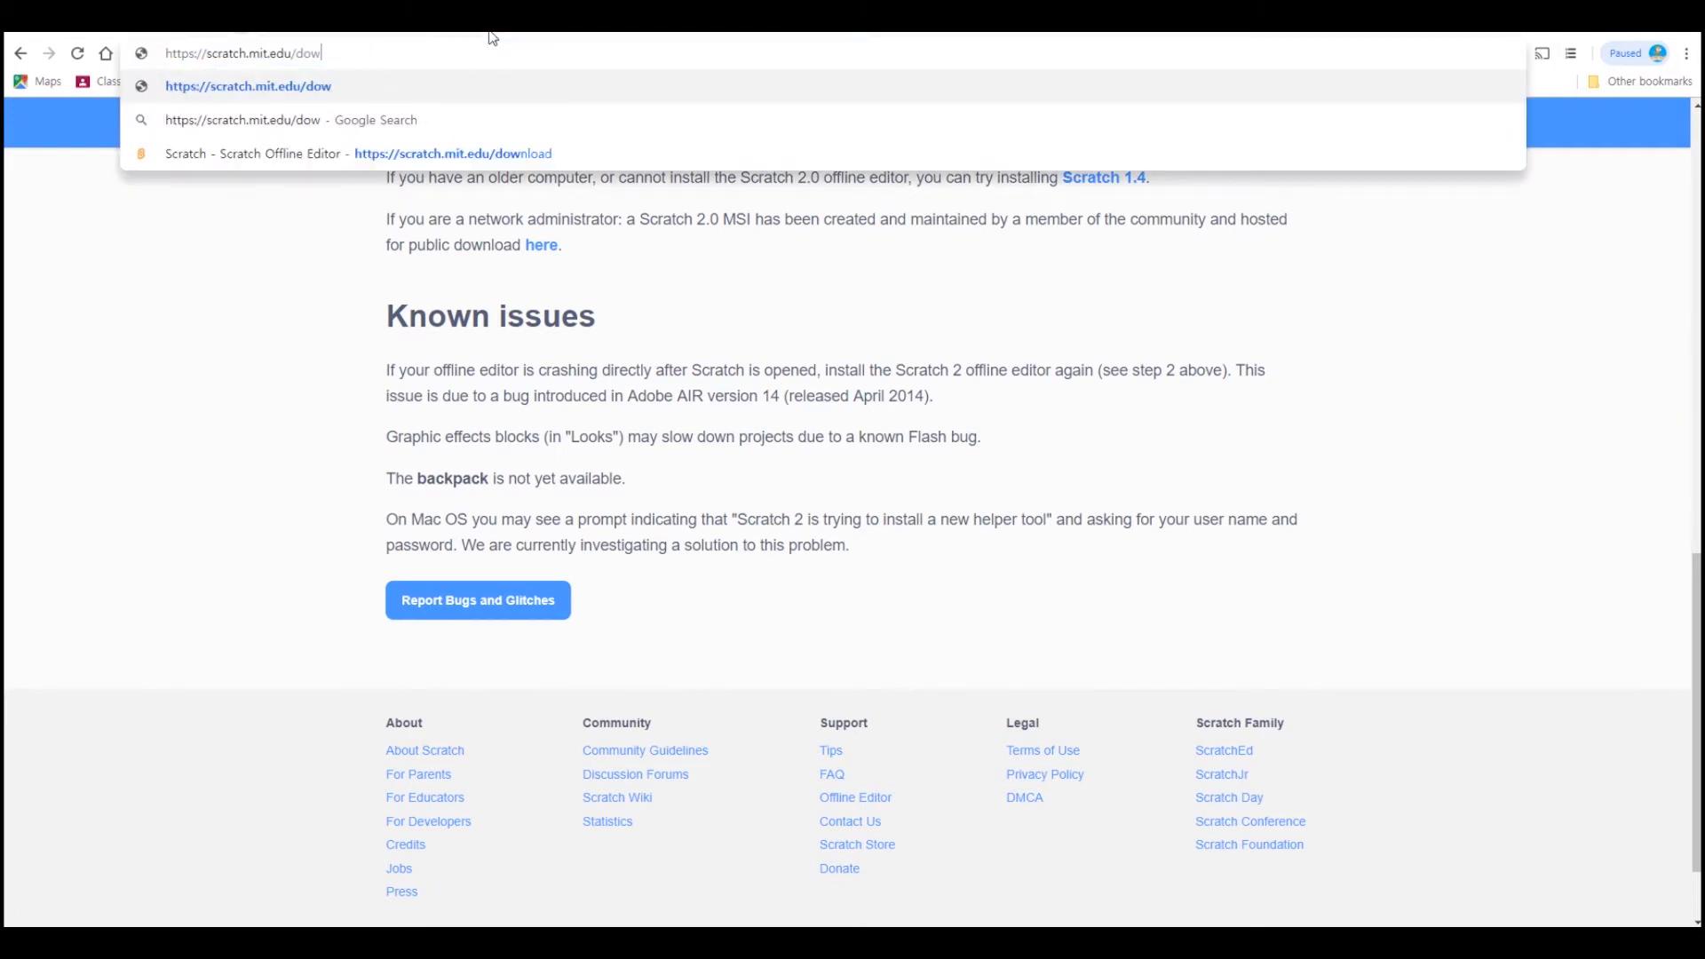
pyautogui.press('BackSpace')
pyautogui.press('BackSpace')
pyautogui.press('BackSpace')
pyautogui.write('scratc')
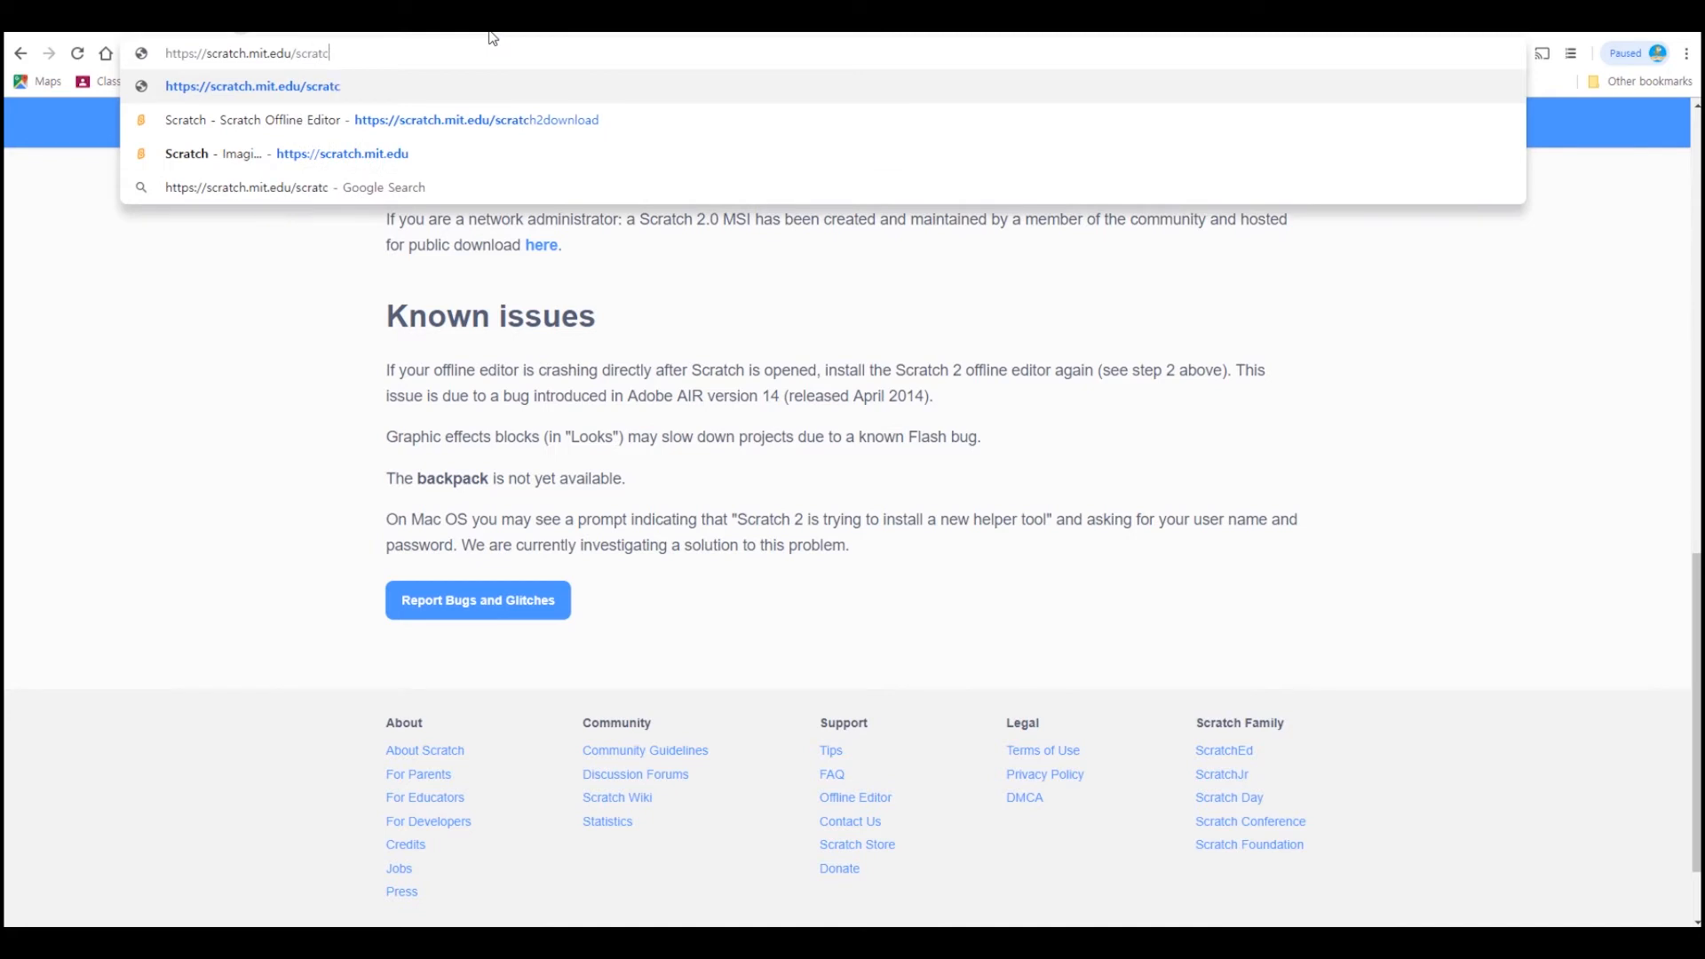
pyautogui.write('h')
pyautogui.write('2downloa')
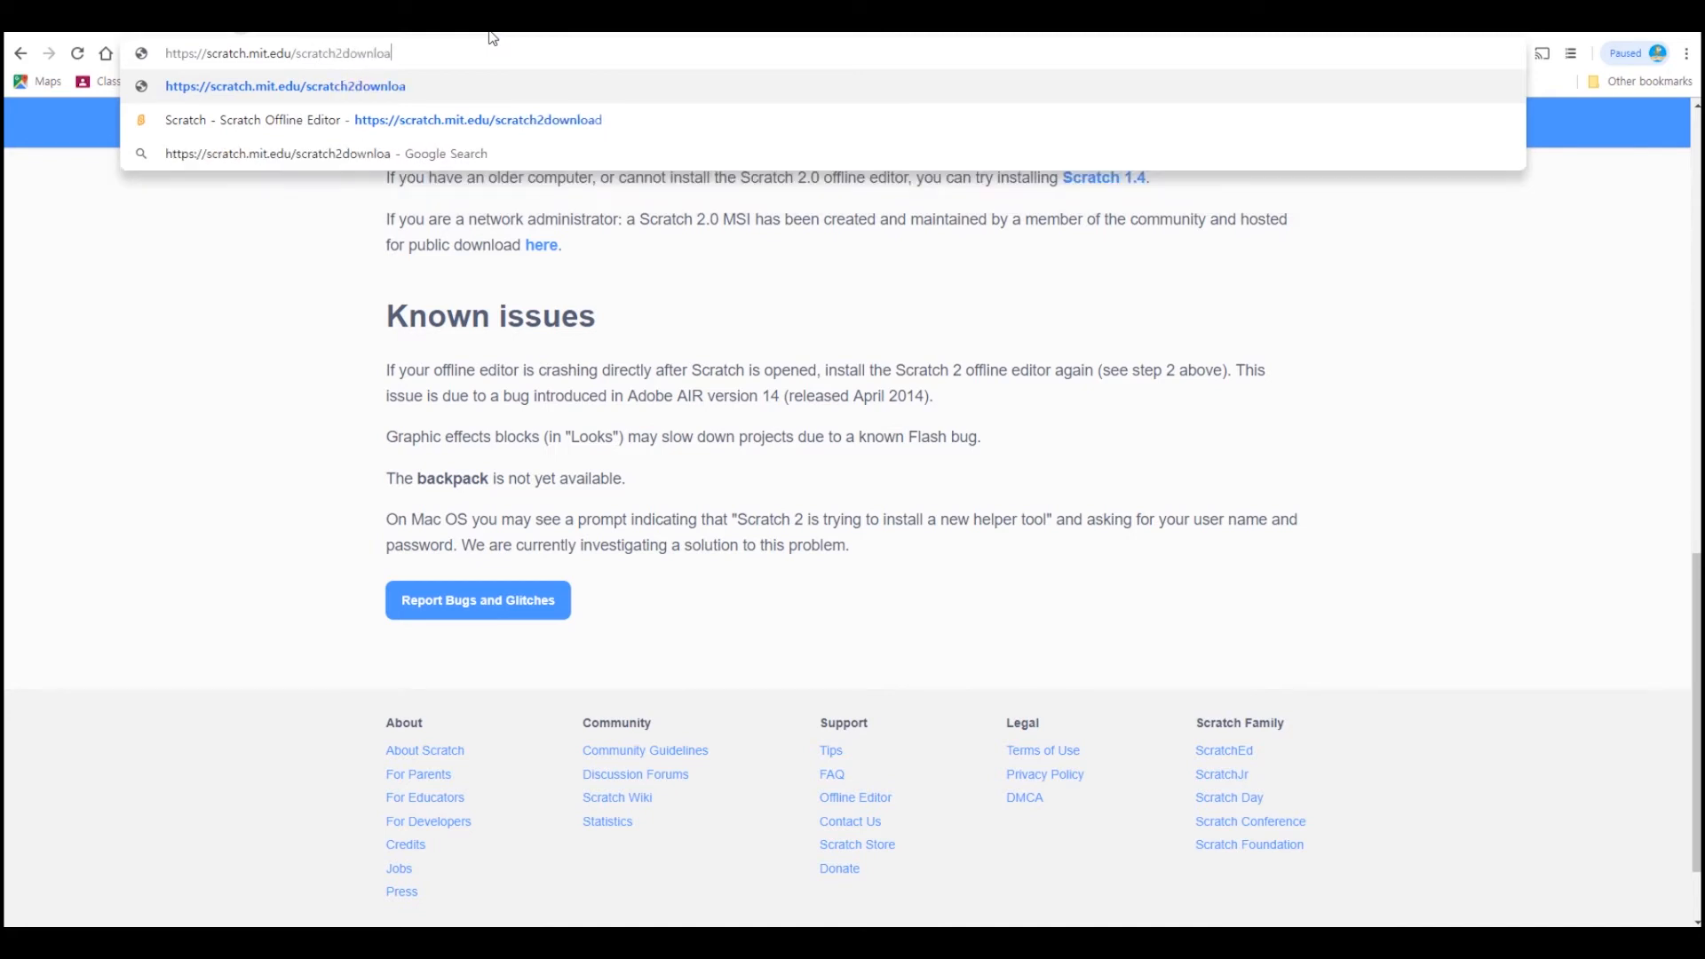
pyautogui.press('Return')
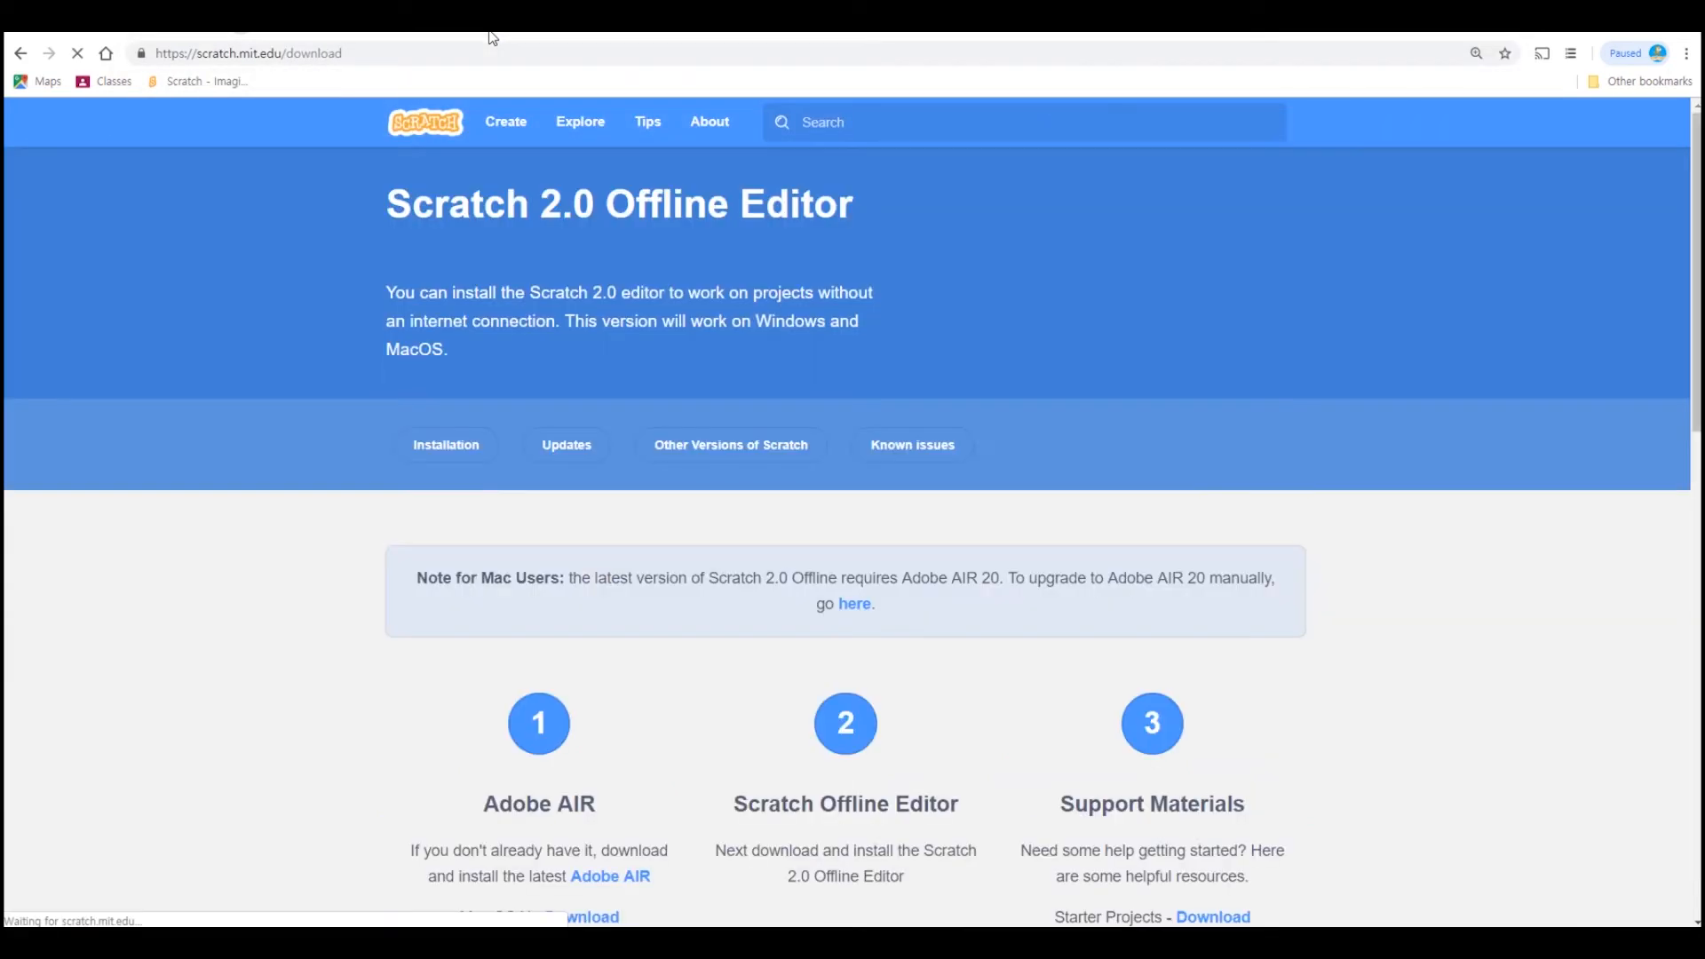
pyautogui.scroll(-2, 100, 509)
pyautogui.scroll(-2, 755, 680)
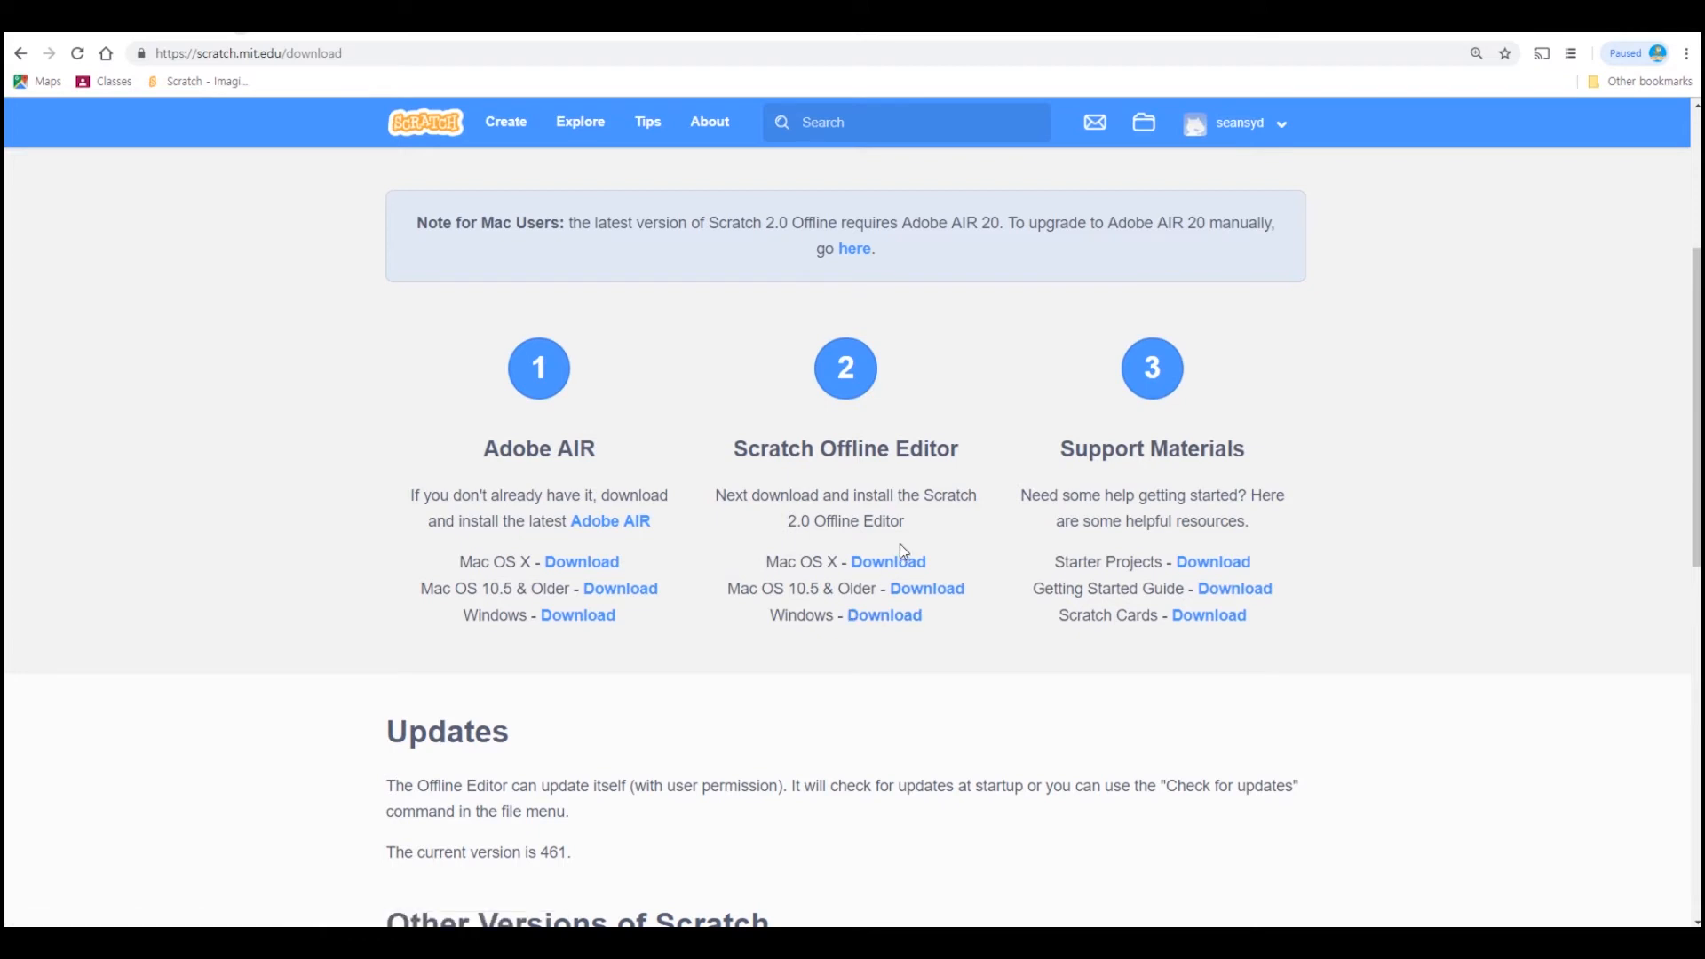
pyautogui.scroll(-1, 901, 551)
pyautogui.scroll(3, 857, 646)
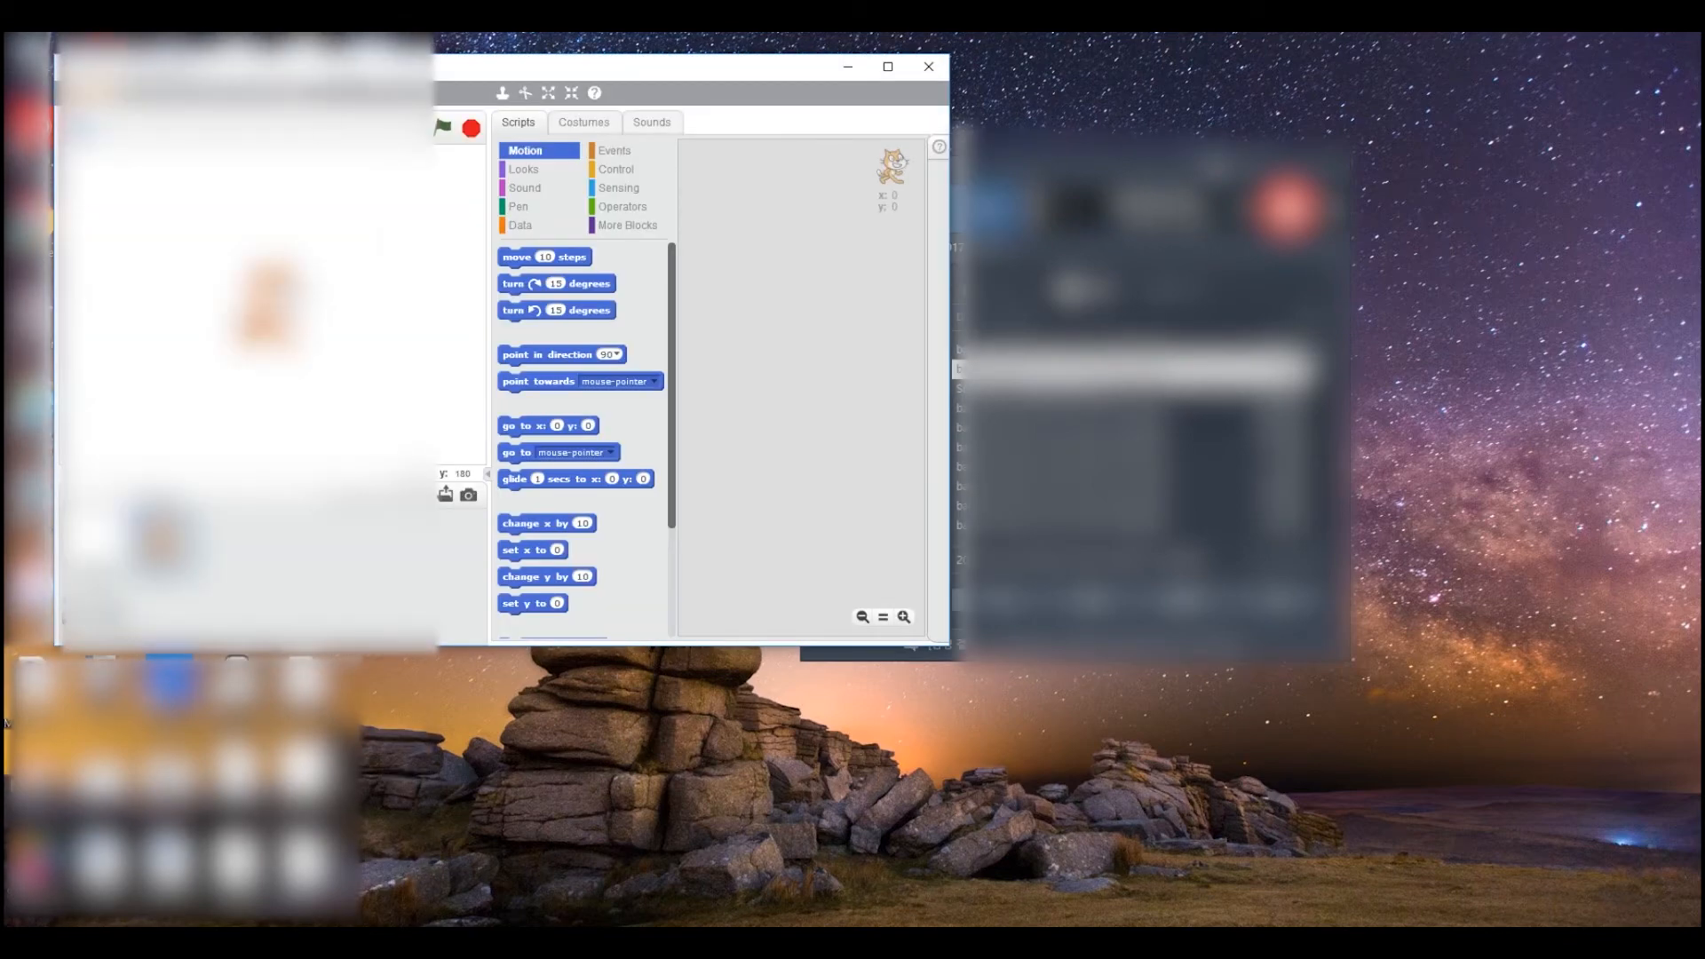
# - Switch to the Scratch 2 Offline Editor and move its window clear of the desktop icons
pyautogui.moveTo(351, 67); pyautogui.dragTo(877, 131)
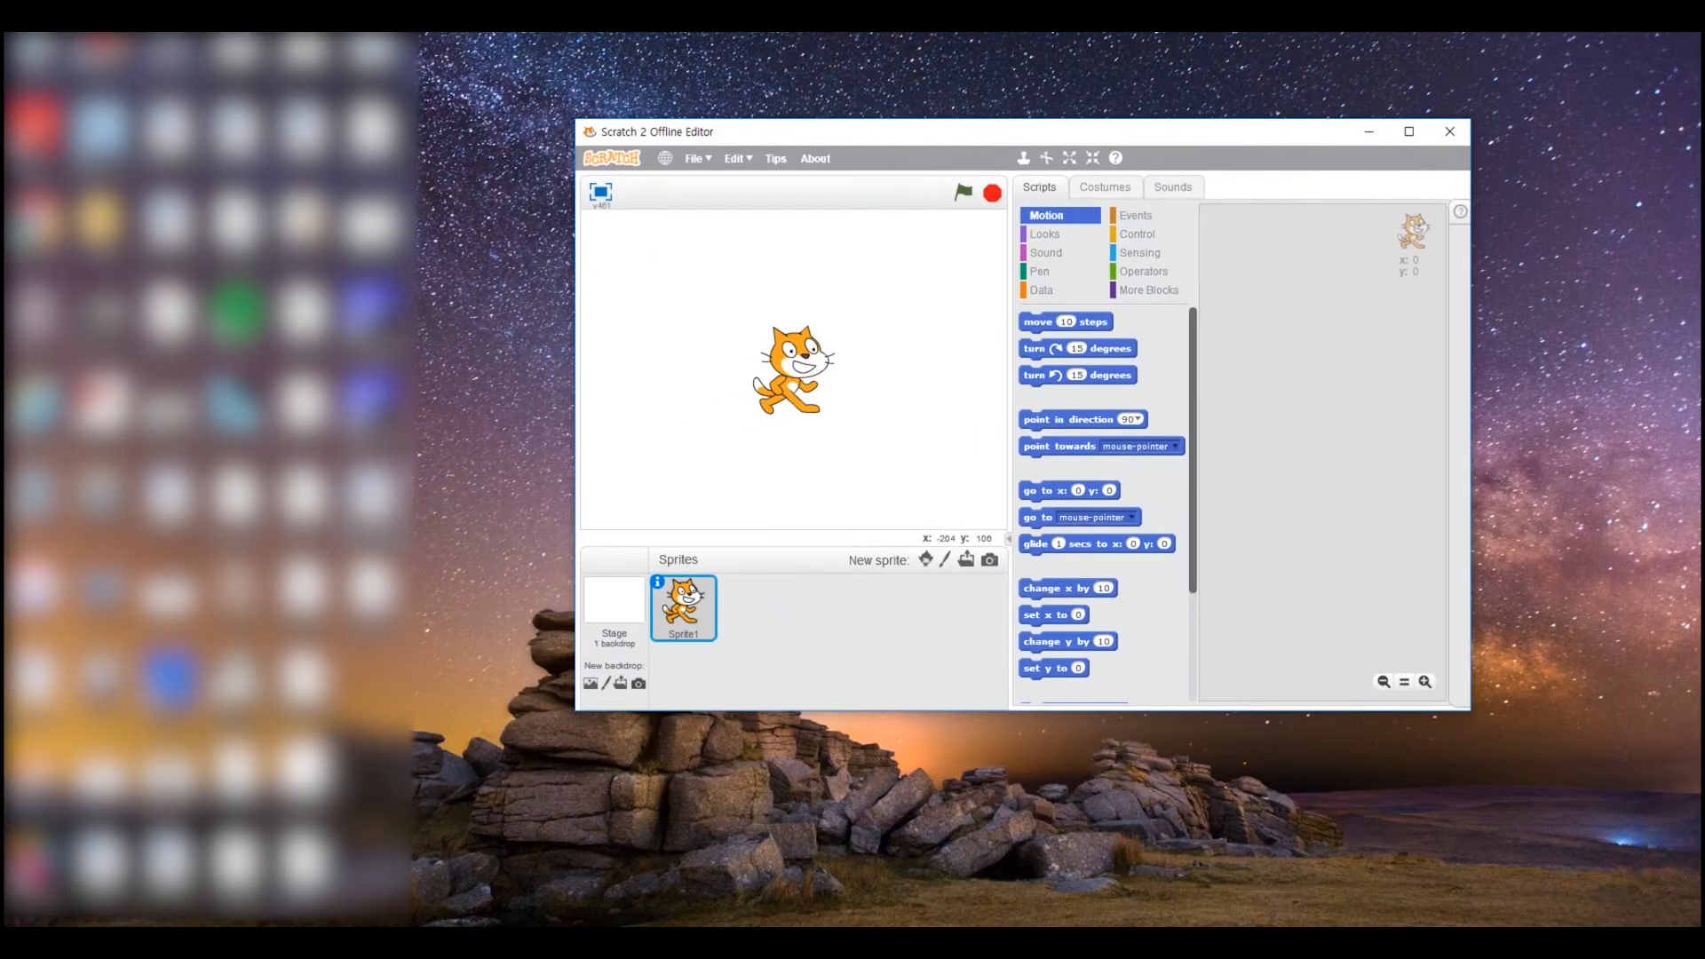
pyautogui.click(476, 446)
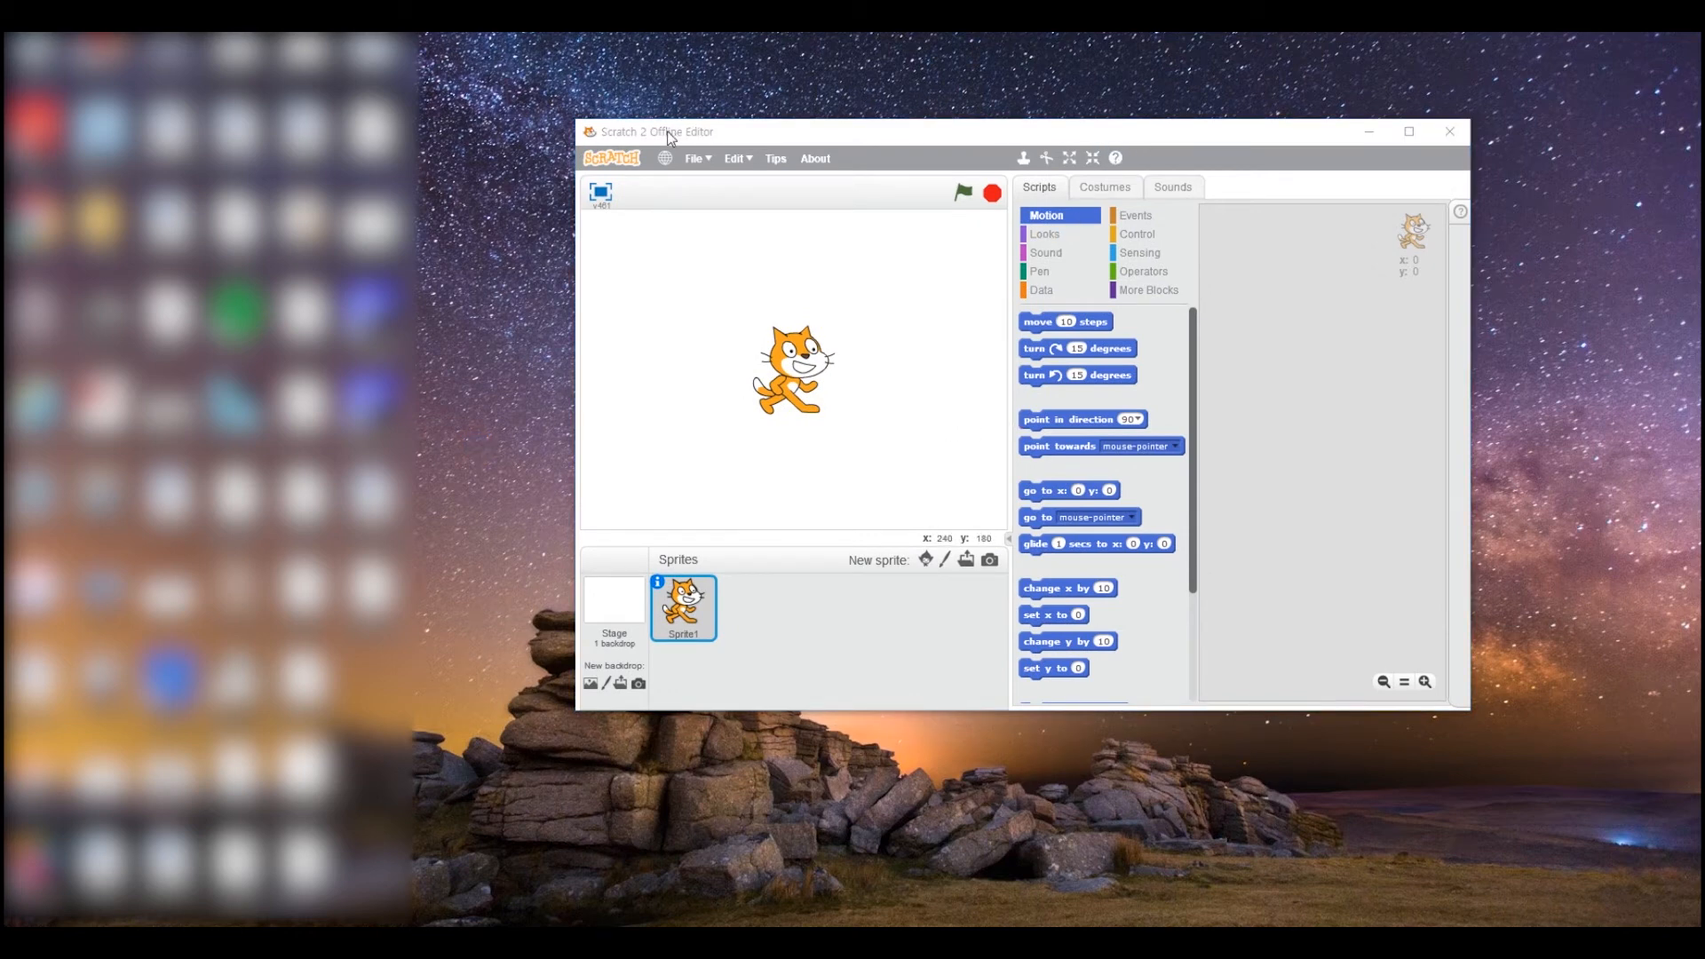
# - Disconnect the computer from the wireless network and dismiss the list of networks
pyautogui.click(1576, 939)
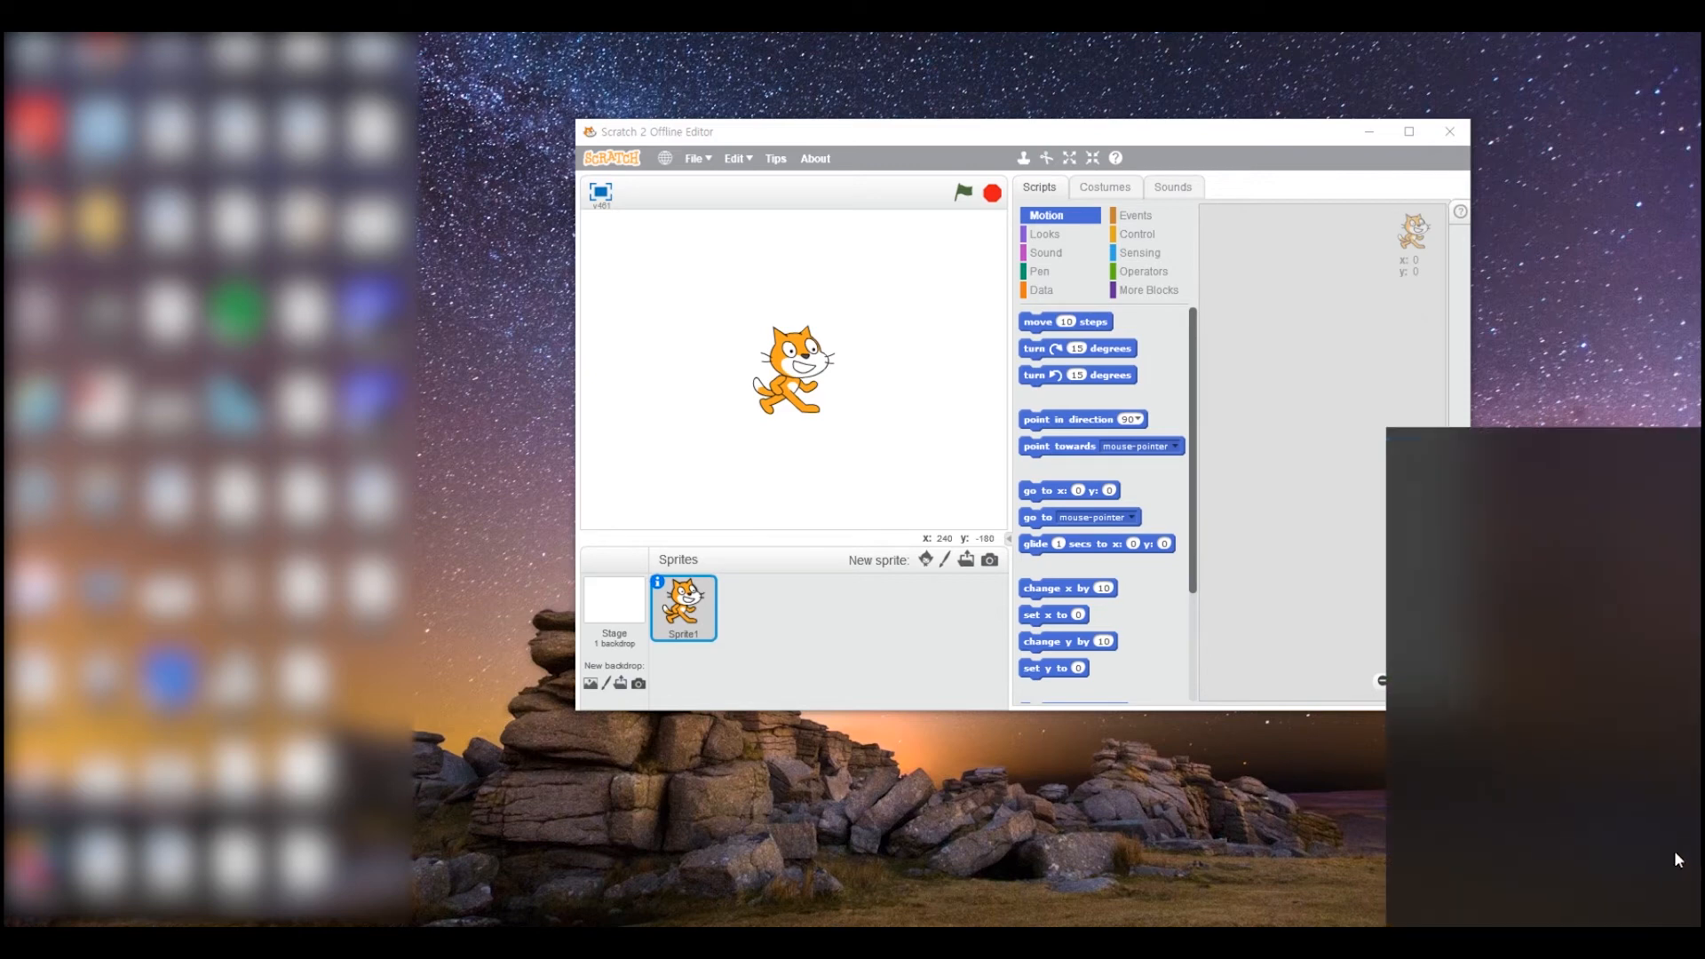
pyautogui.click(1663, 506)
pyautogui.click(1657, 540)
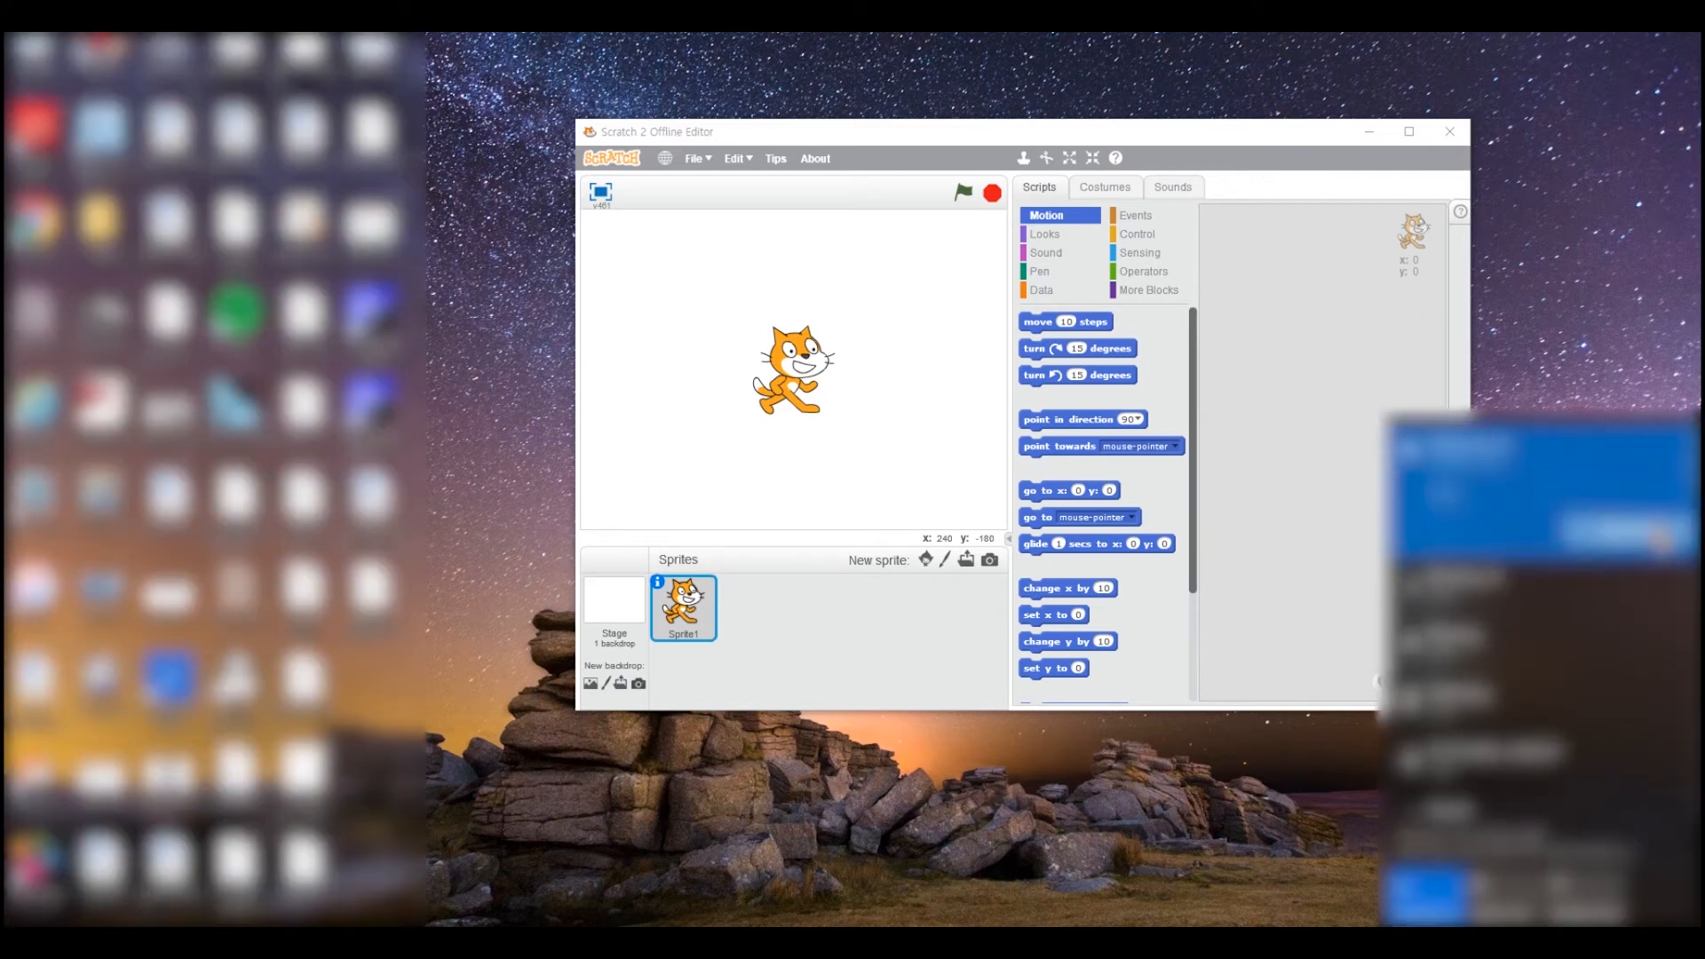
pyautogui.click(1670, 258)
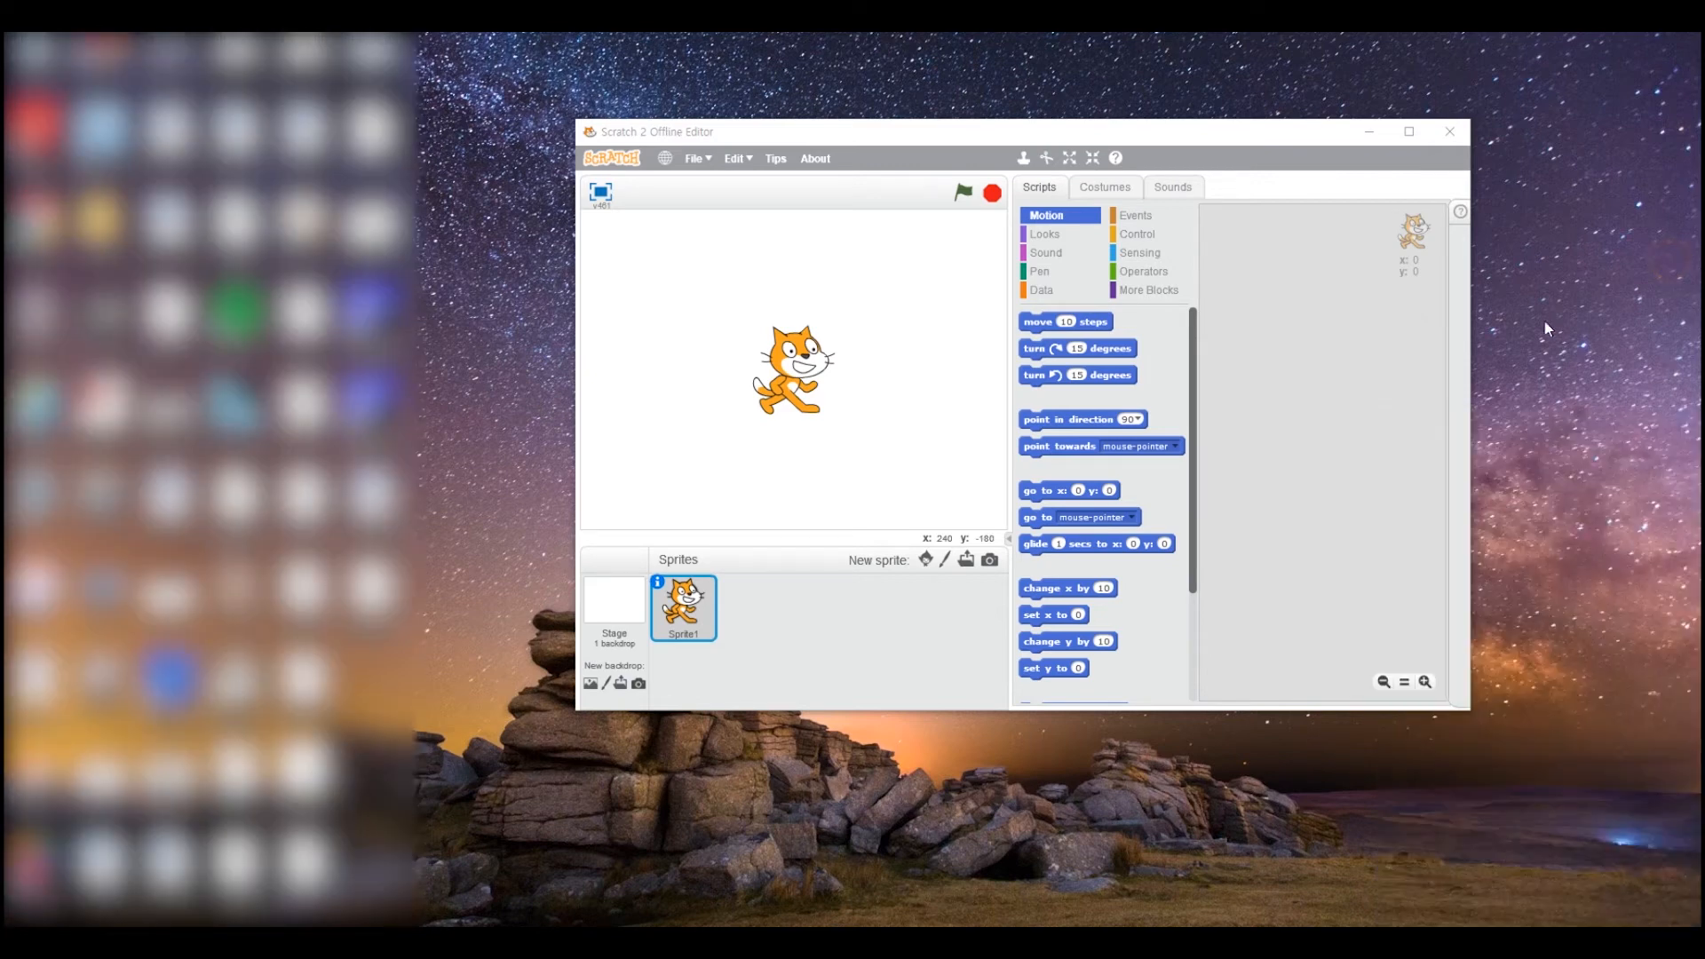
# - Start the cat's script with a "when green flag clicked" block in the maximized editor and attach a forever loop beneath it
pyautogui.click(1134, 214)
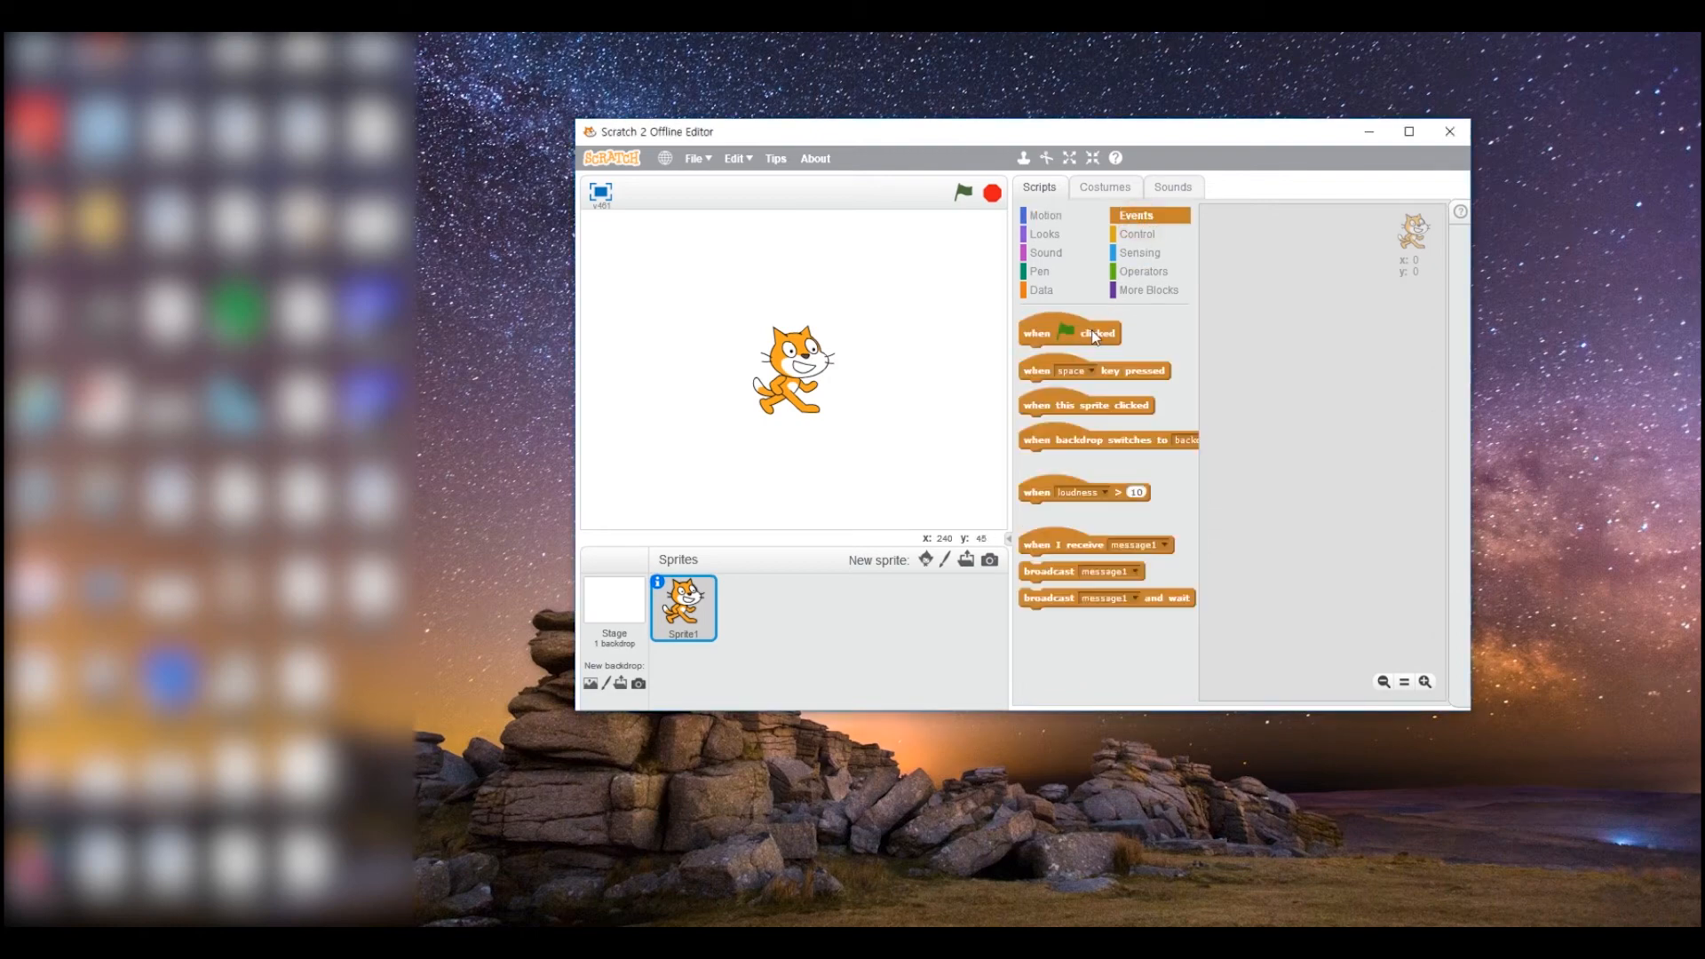
pyautogui.moveTo(1098, 333); pyautogui.dragTo(1327, 222)
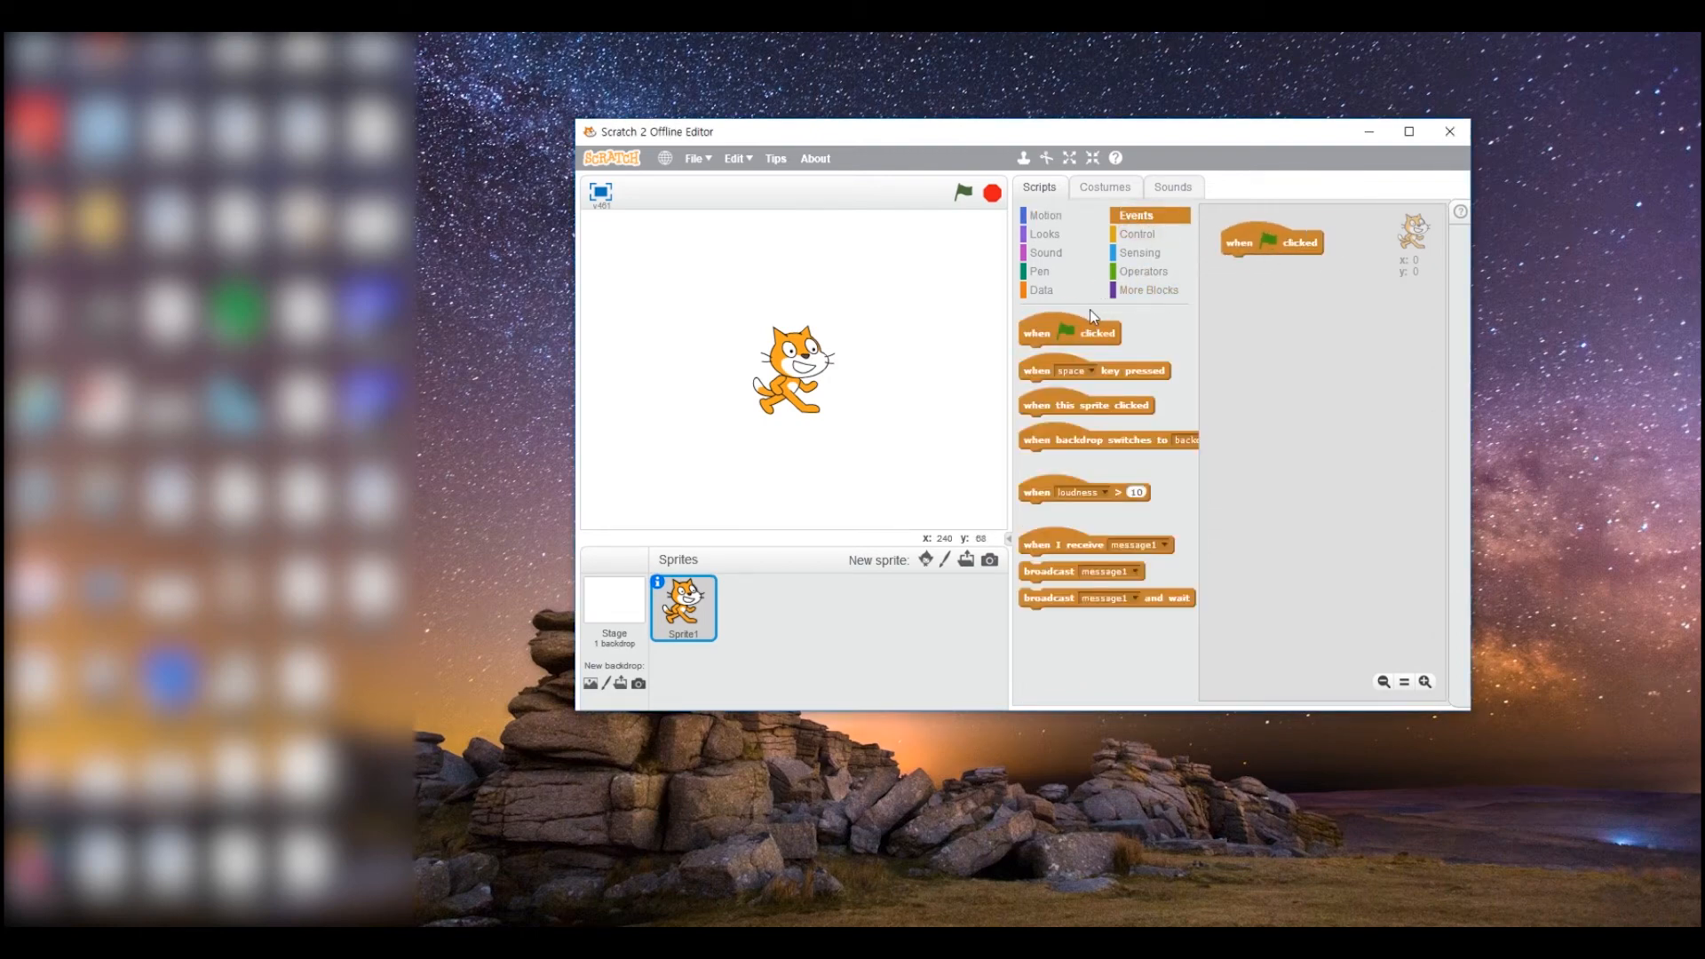
pyautogui.click(1409, 133)
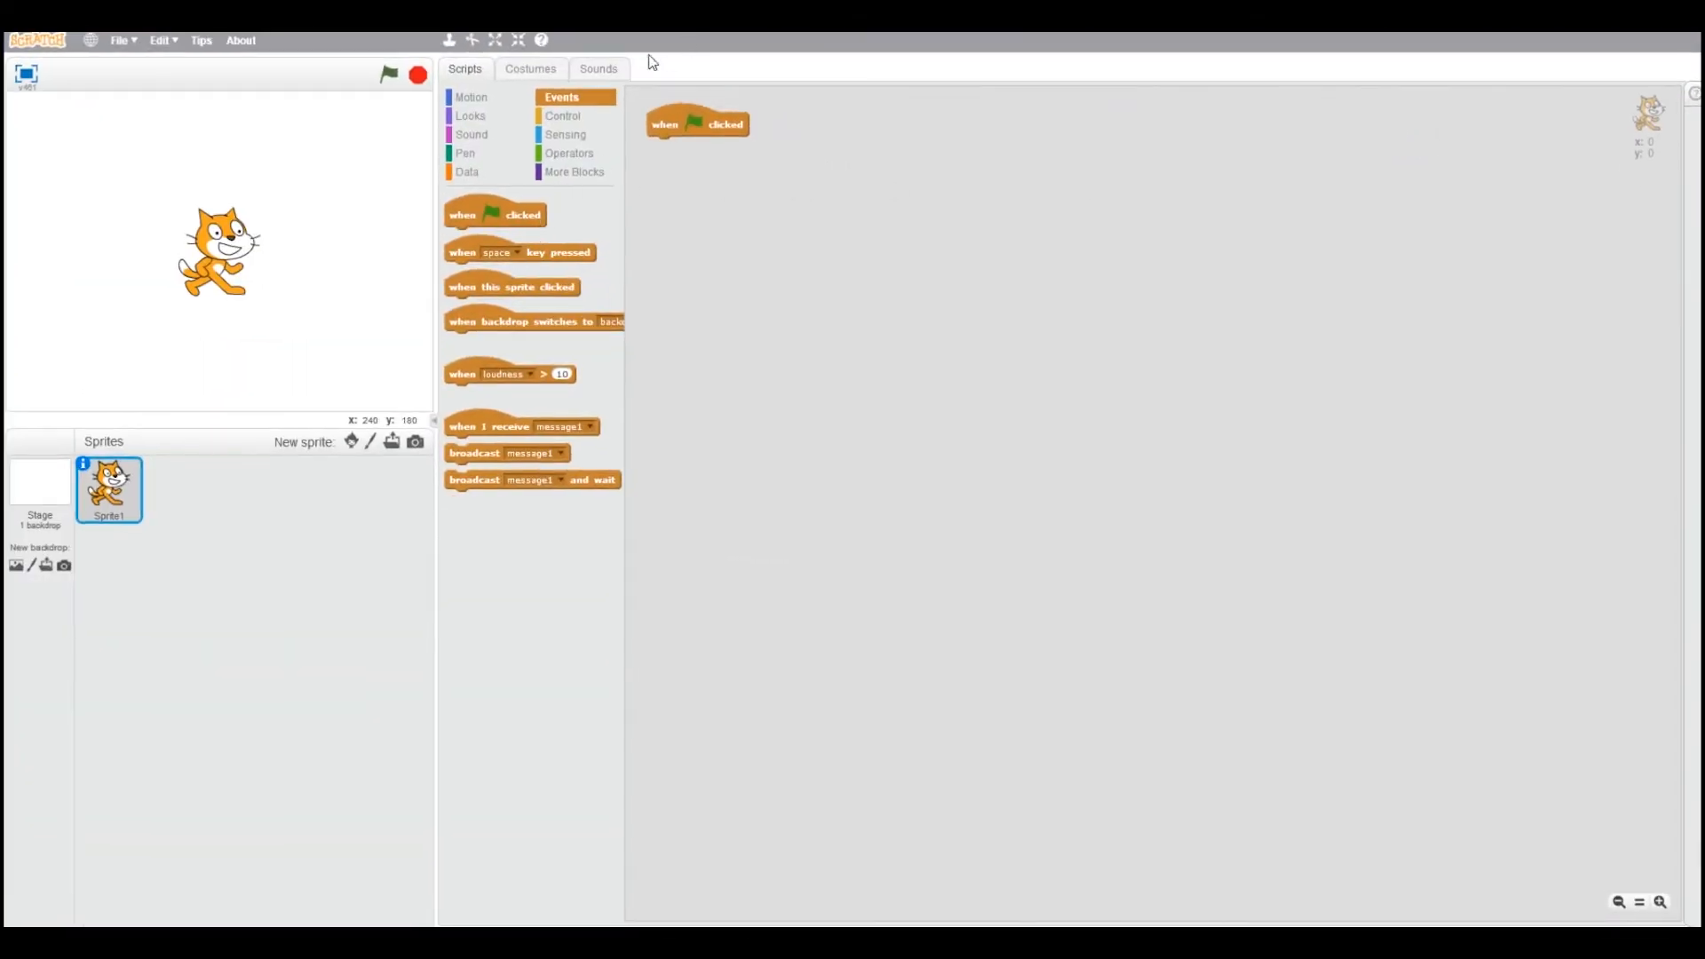
pyautogui.click(586, 115)
pyautogui.moveTo(490, 289); pyautogui.dragTo(694, 151)
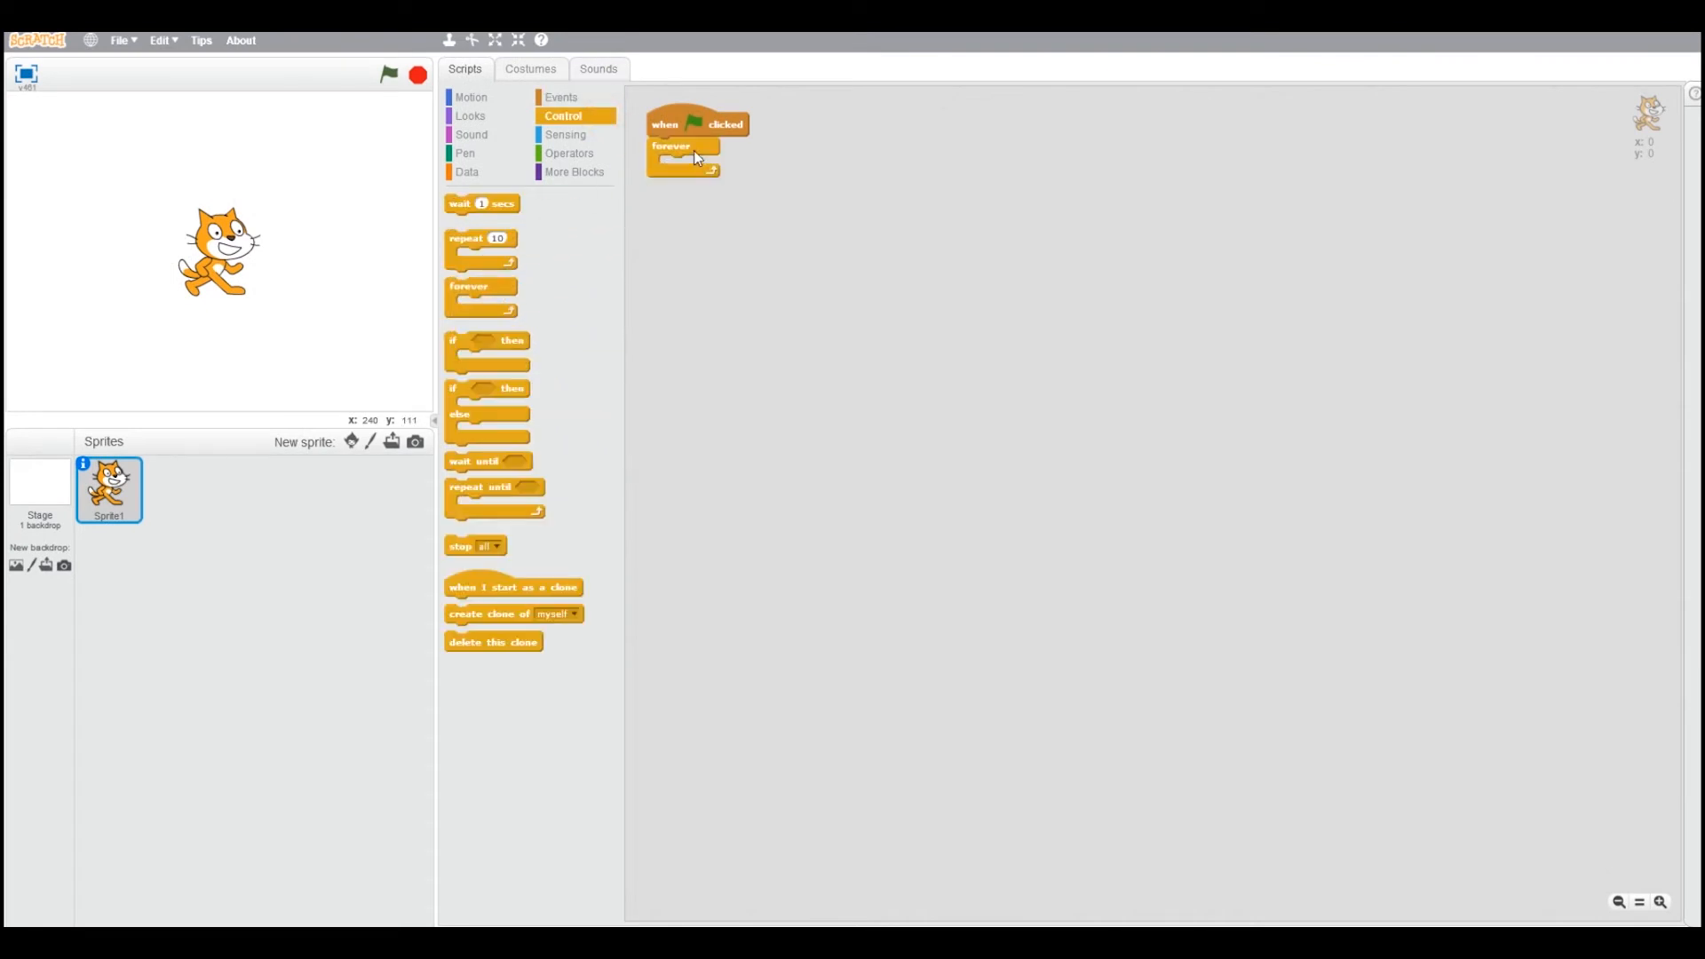
# - Place a "move 10 steps" block and an "if on edge, bounce" block inside the forever loop
pyautogui.click(470, 97)
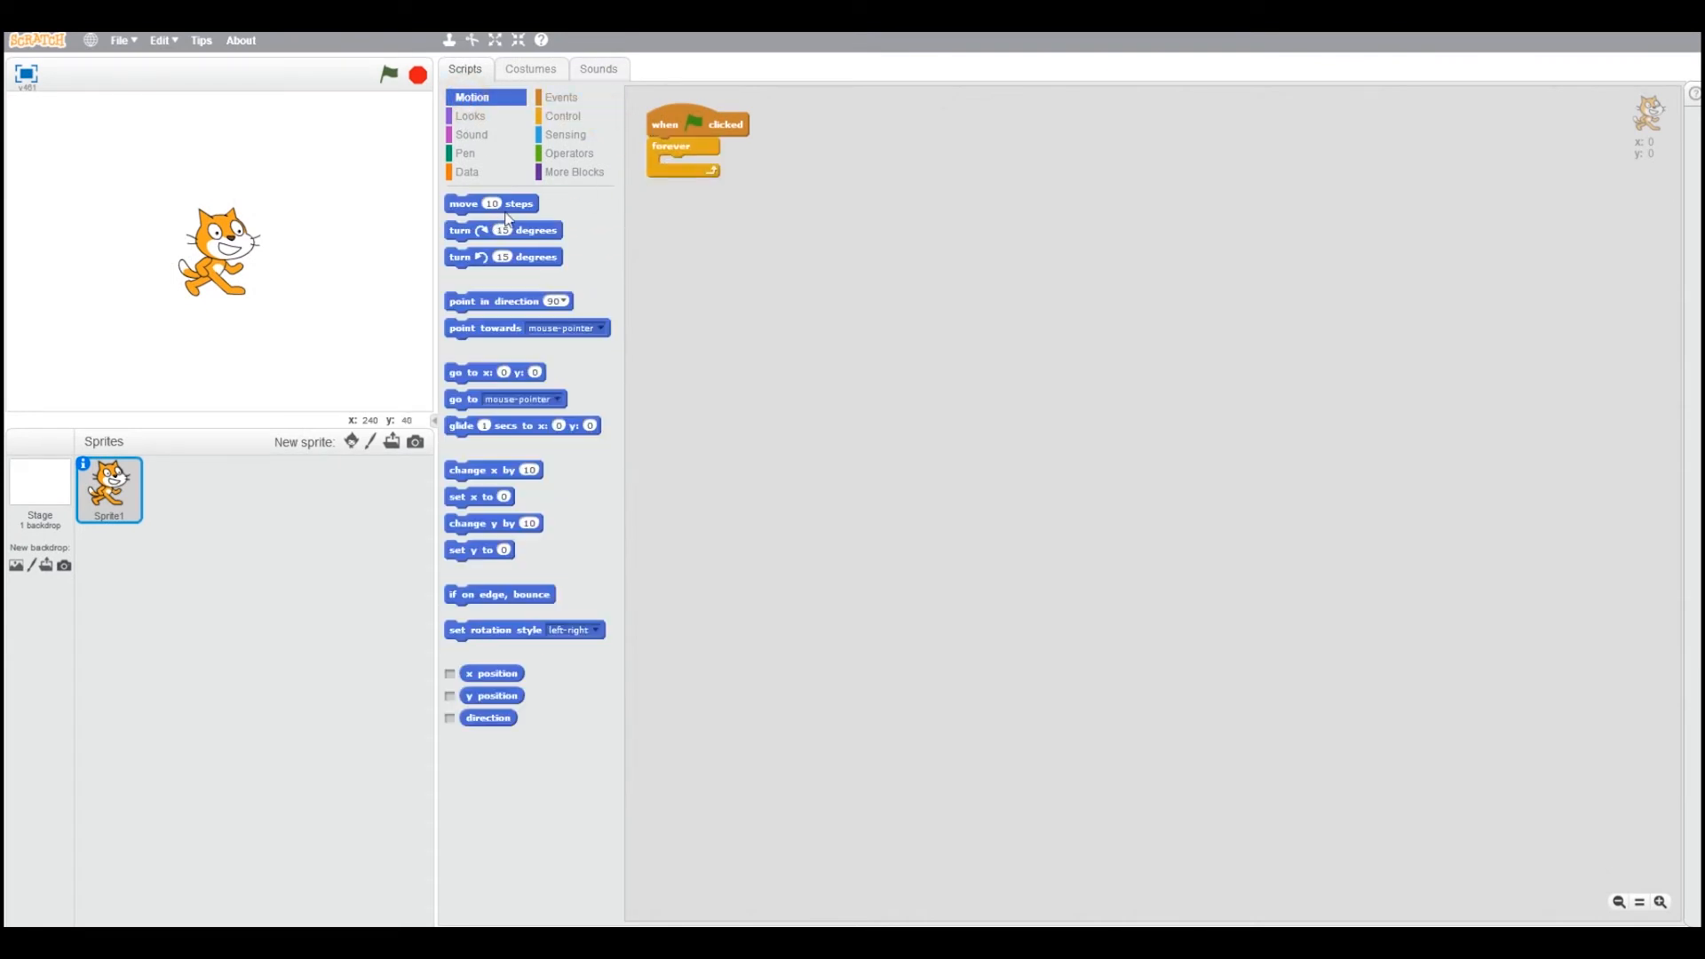
pyautogui.moveTo(521, 200); pyautogui.dragTo(764, 158)
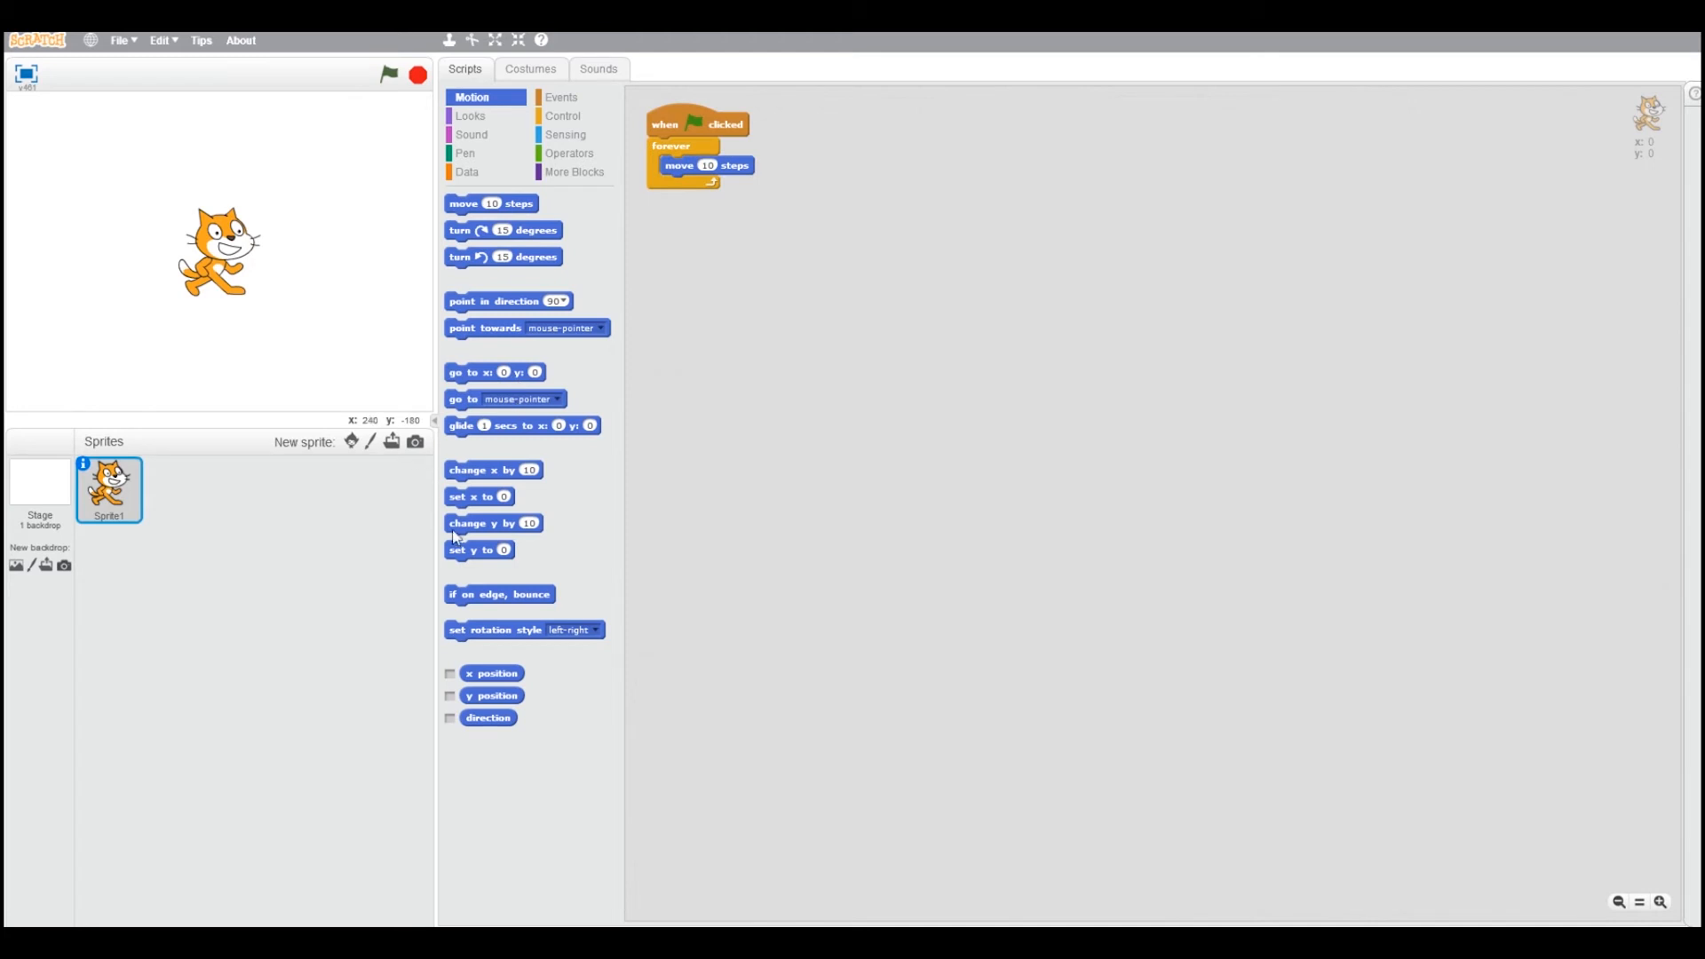
pyautogui.moveTo(448, 602); pyautogui.dragTo(670, 190)
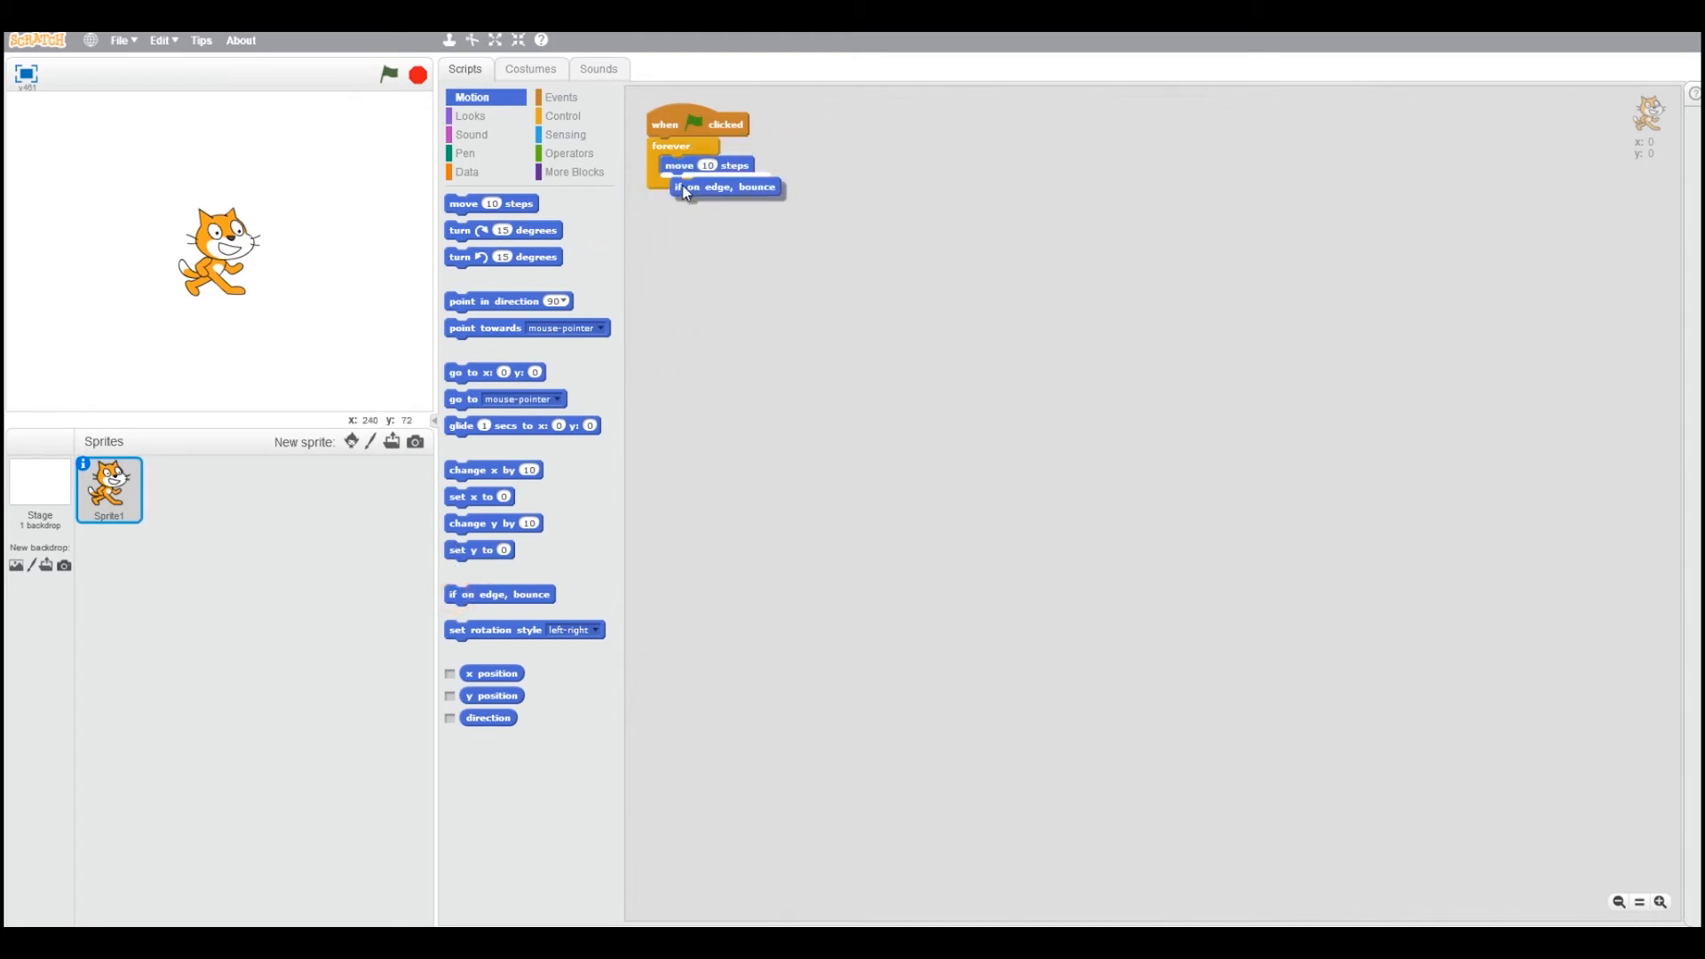
# - Set the rotation style of Sprite1 to left-right and run the script
pyautogui.click(84, 463)
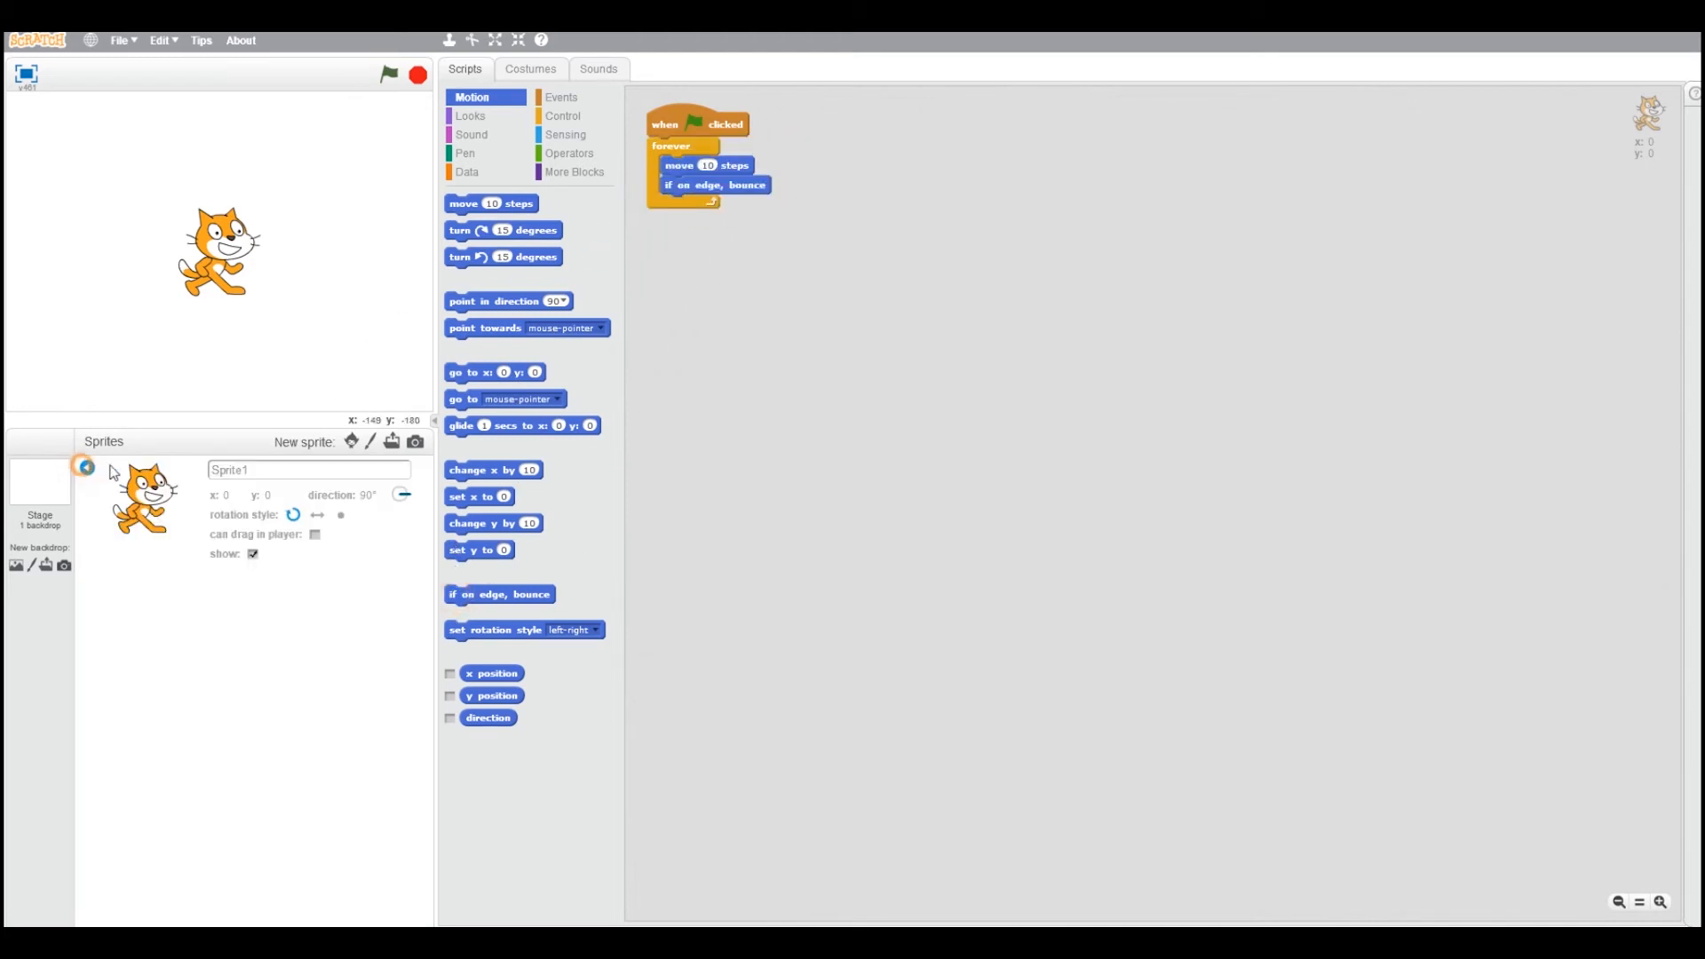
pyautogui.click(321, 517)
pyautogui.click(388, 74)
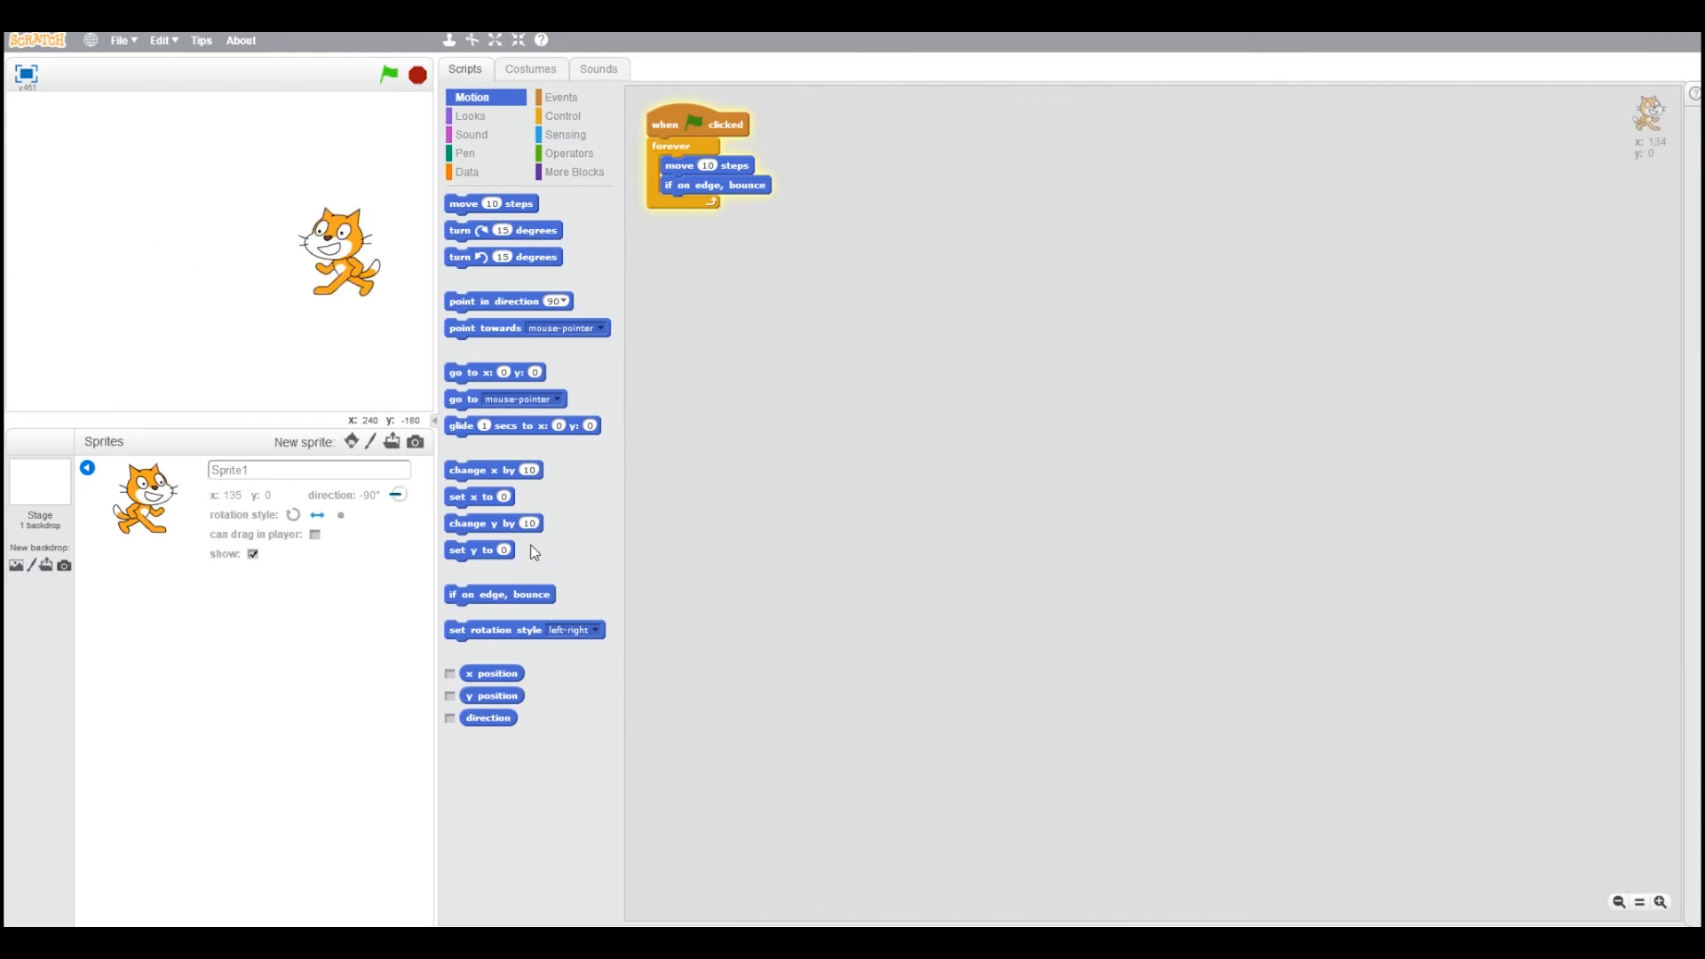
# - Try the no-rotation style on the moving cat, switch back to left-right, and stop the script
pyautogui.click(341, 514)
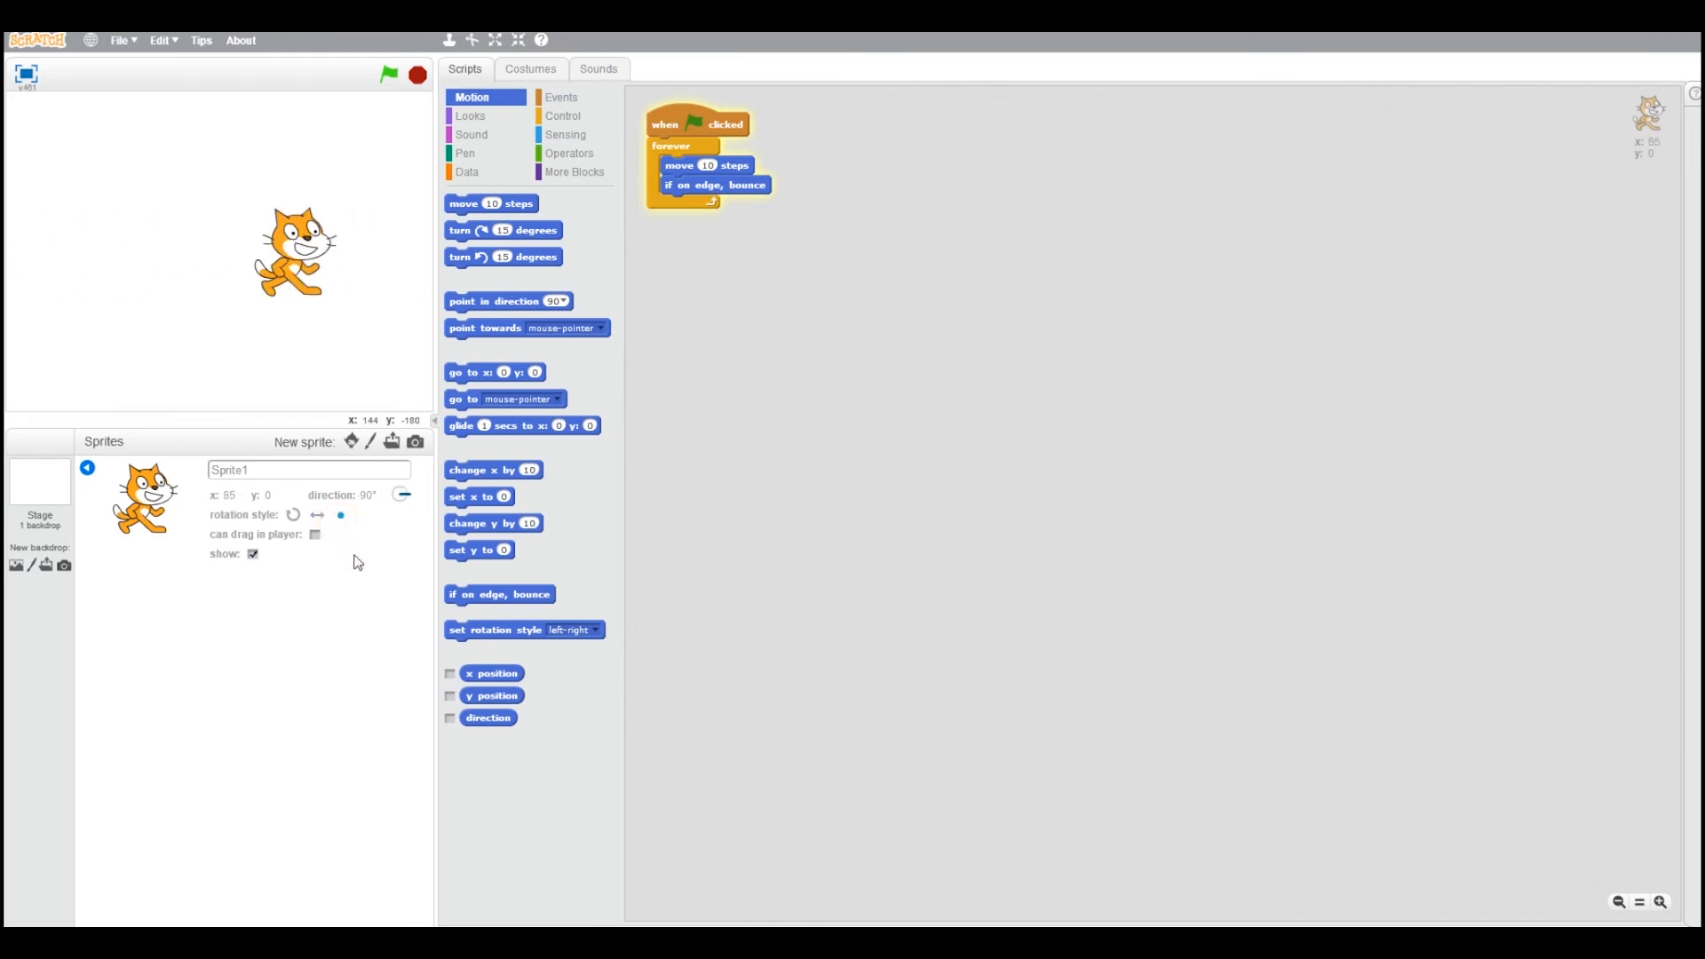
pyautogui.click(320, 517)
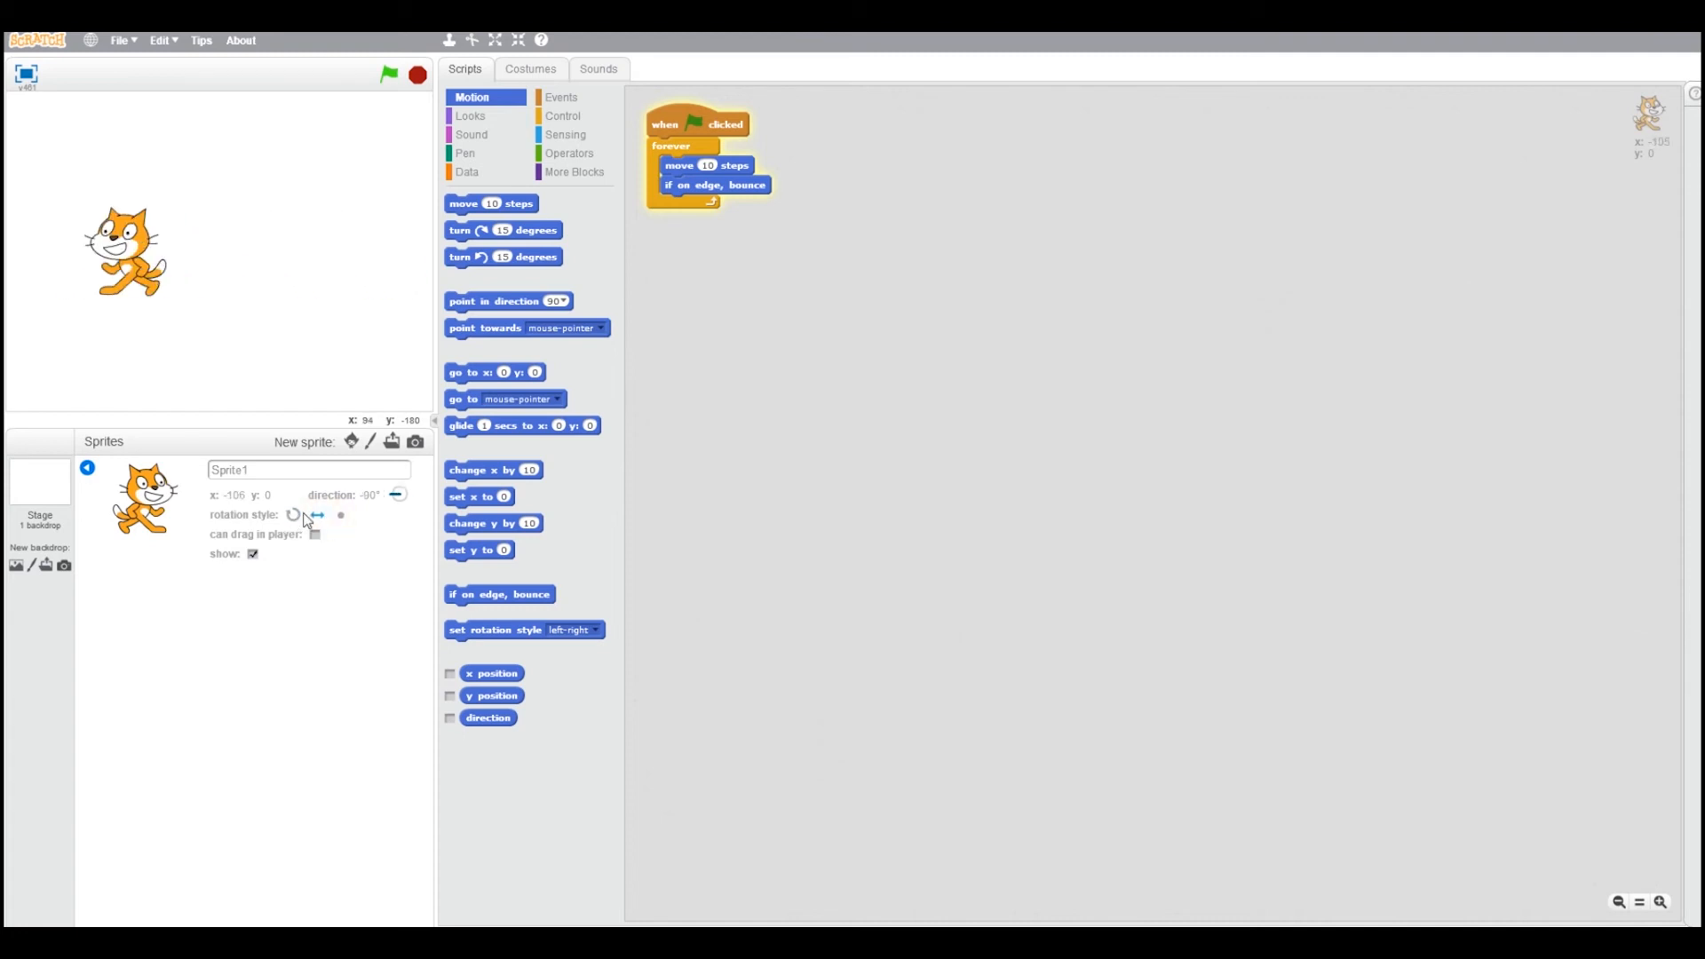
pyautogui.click(418, 74)
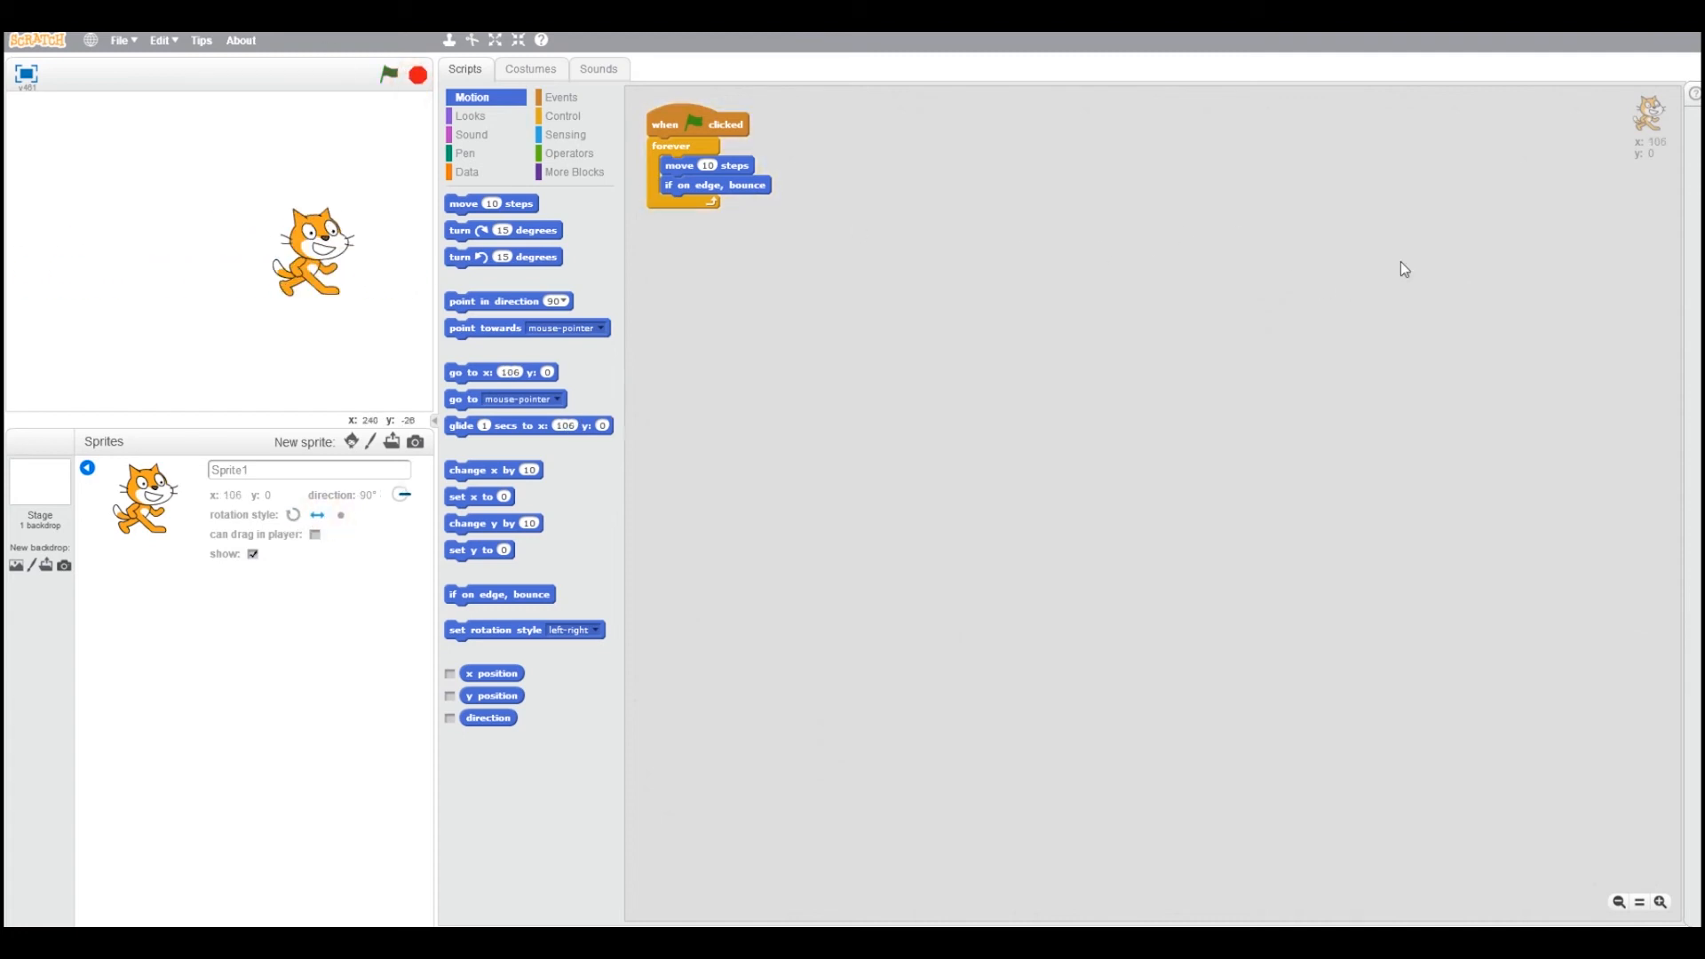
# - Close the Scratch 2 Offline Editor without saving the project
pyautogui.press('super+q')
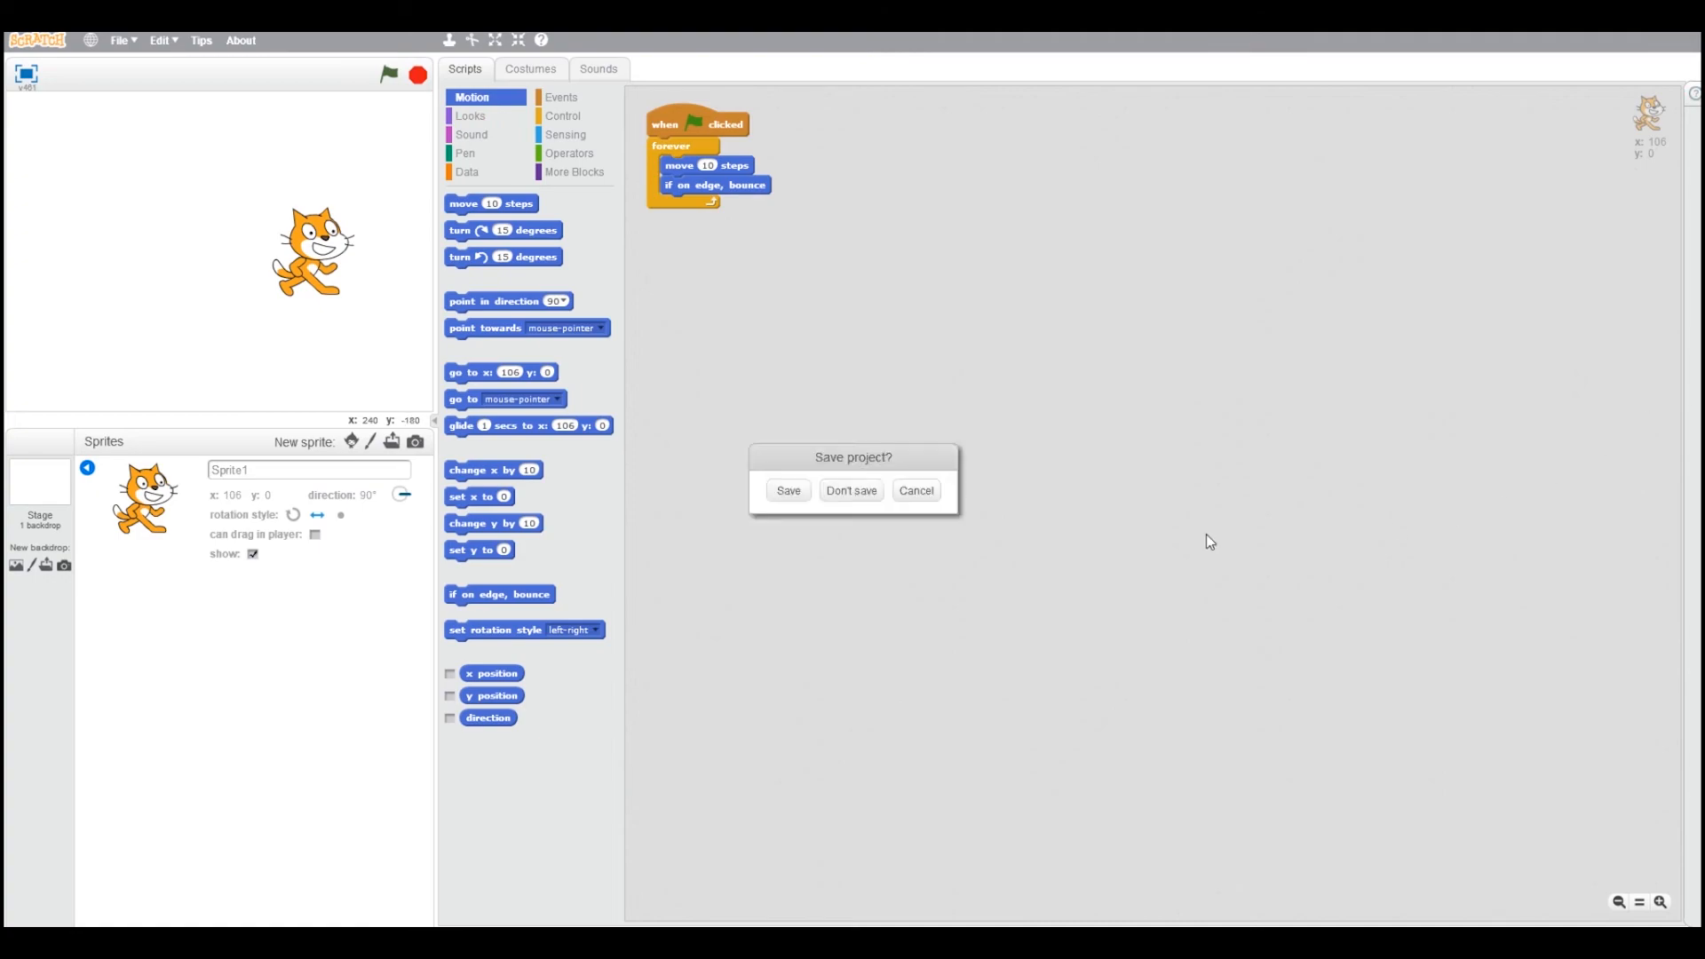
pyautogui.click(886, 496)
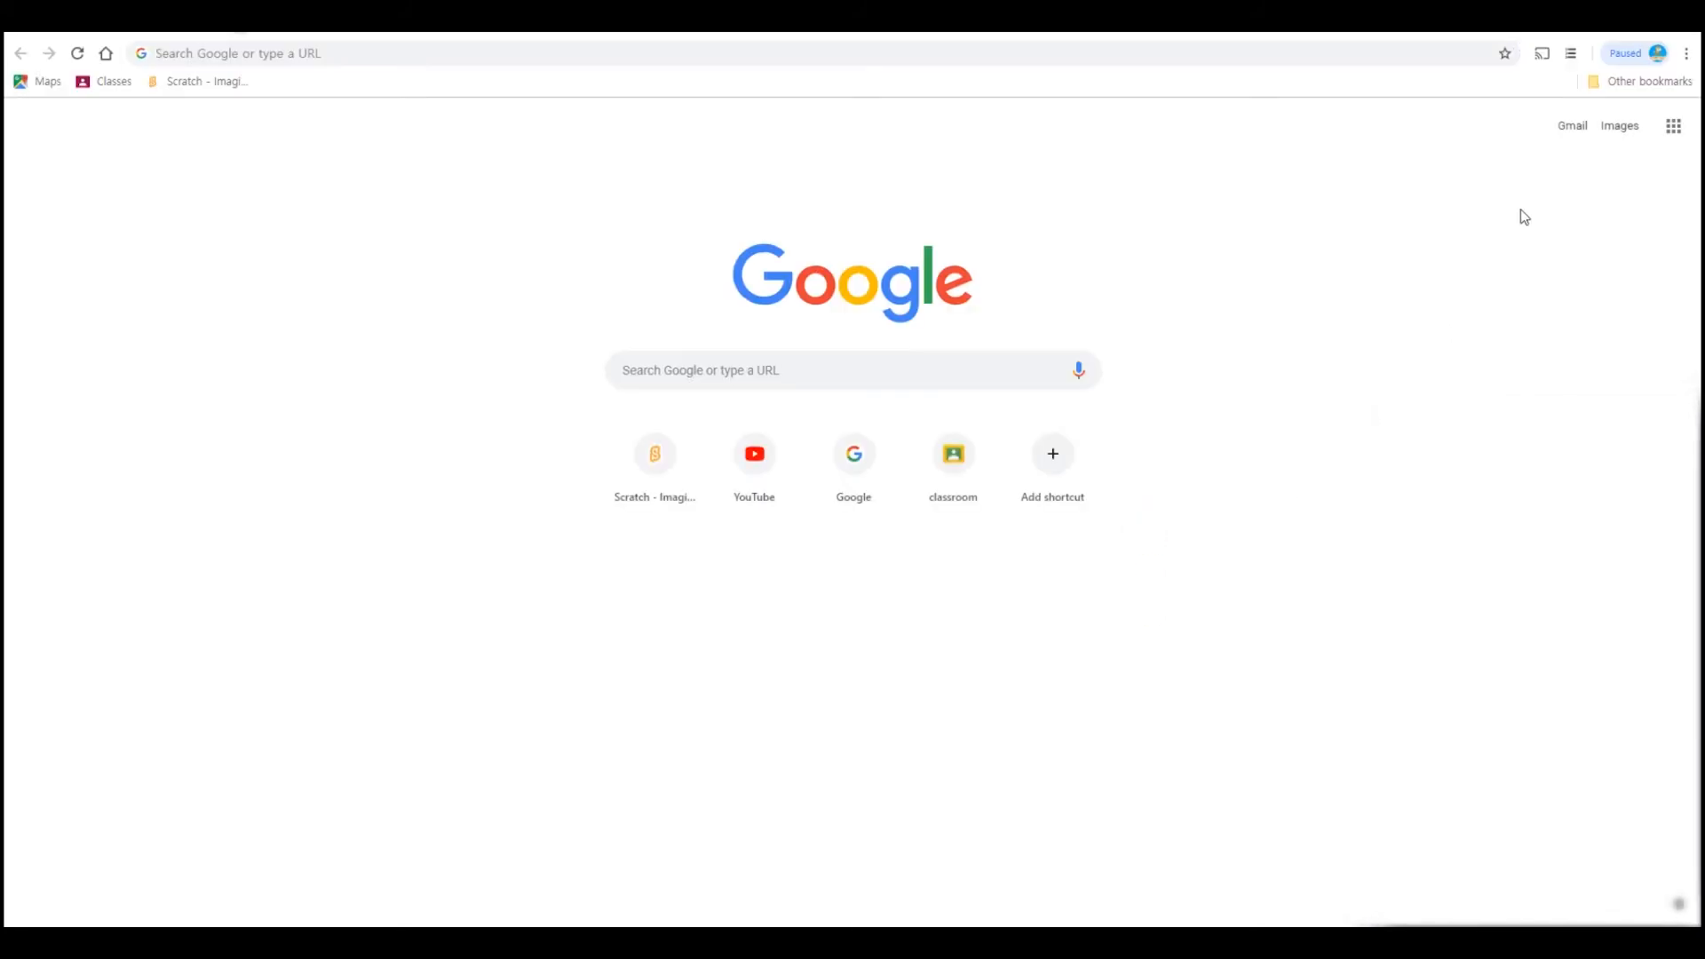
# - Switch to the web browser and open the Scratch website from its saved shortcut
pyautogui.click(679, 449)
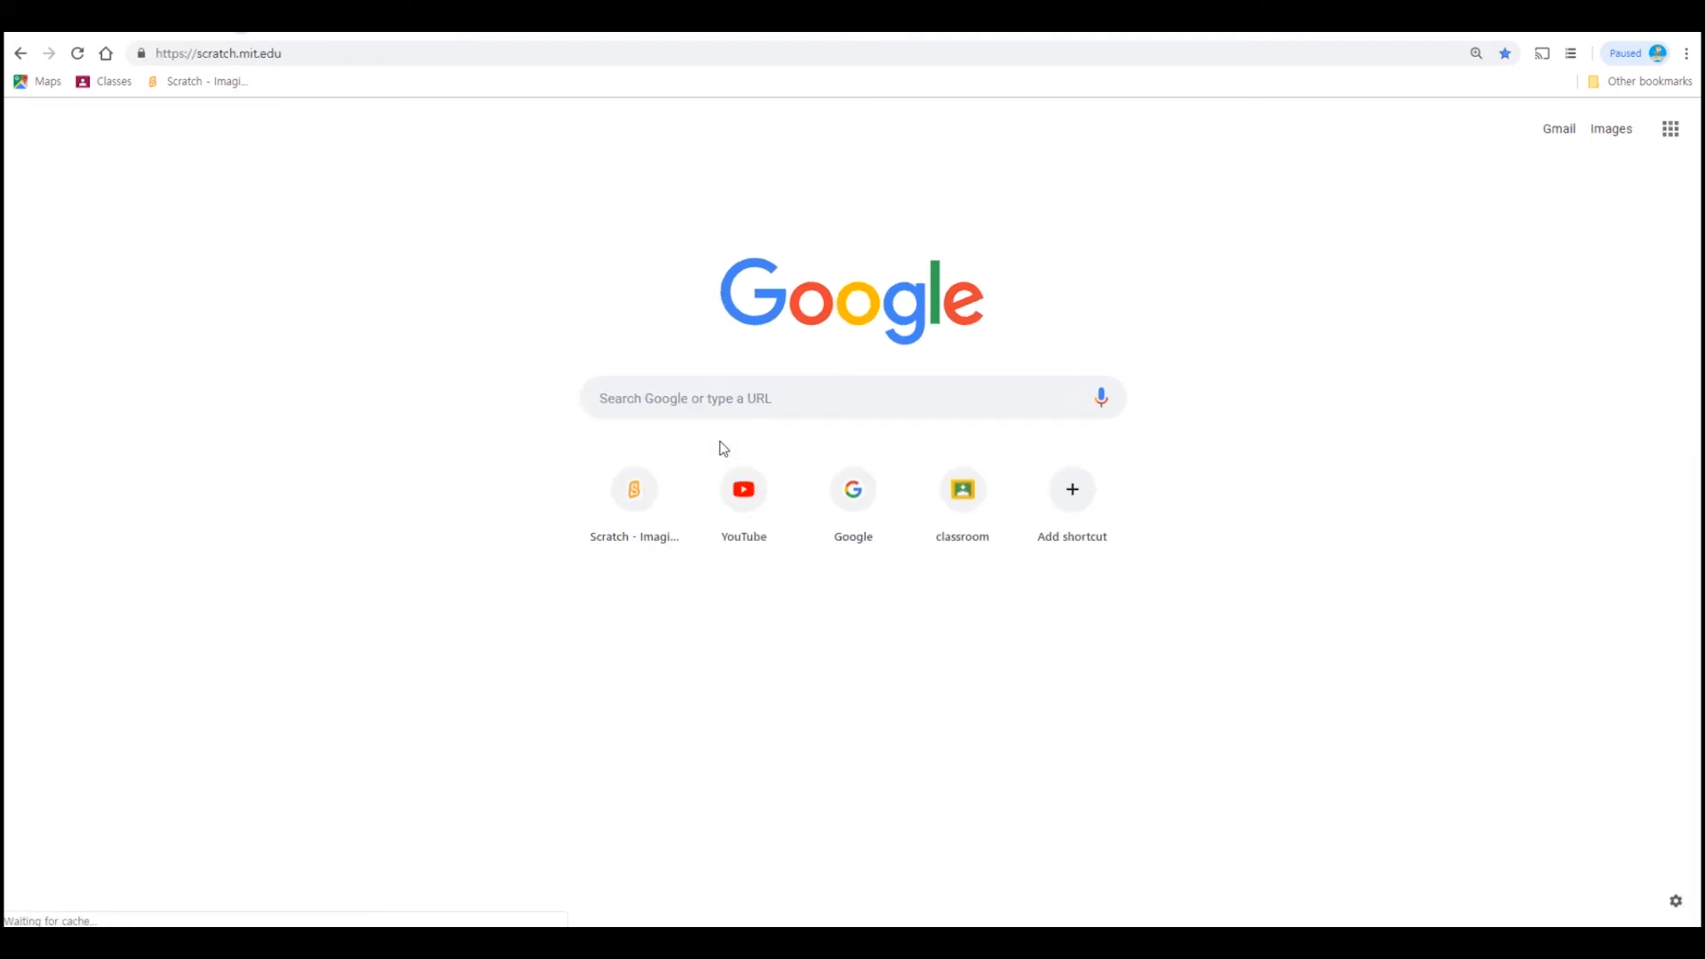